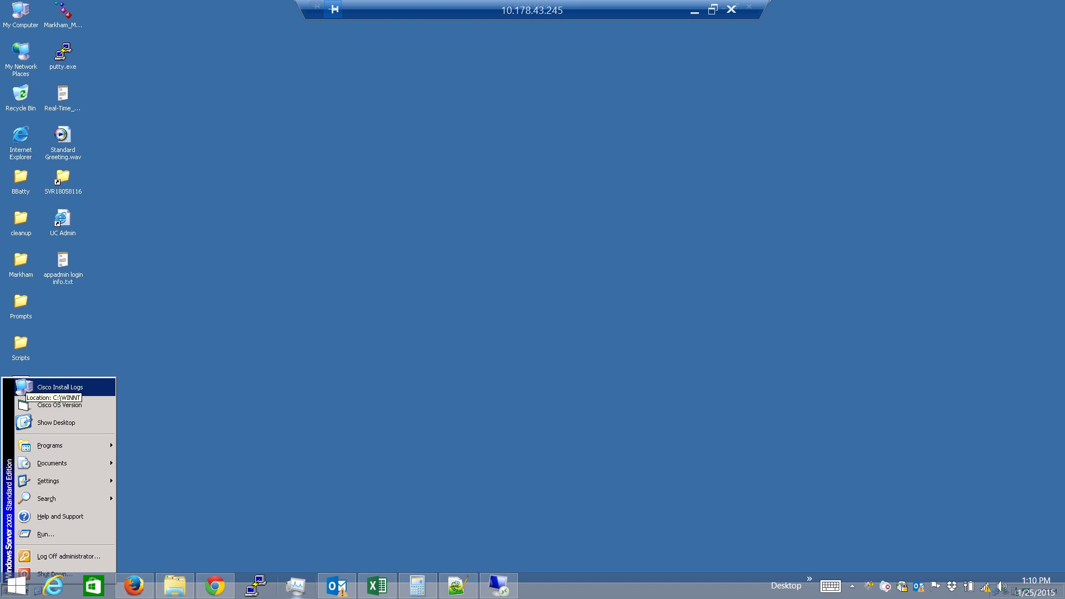
# Open the Services console by running services.msc
pyautogui.press('Escape')
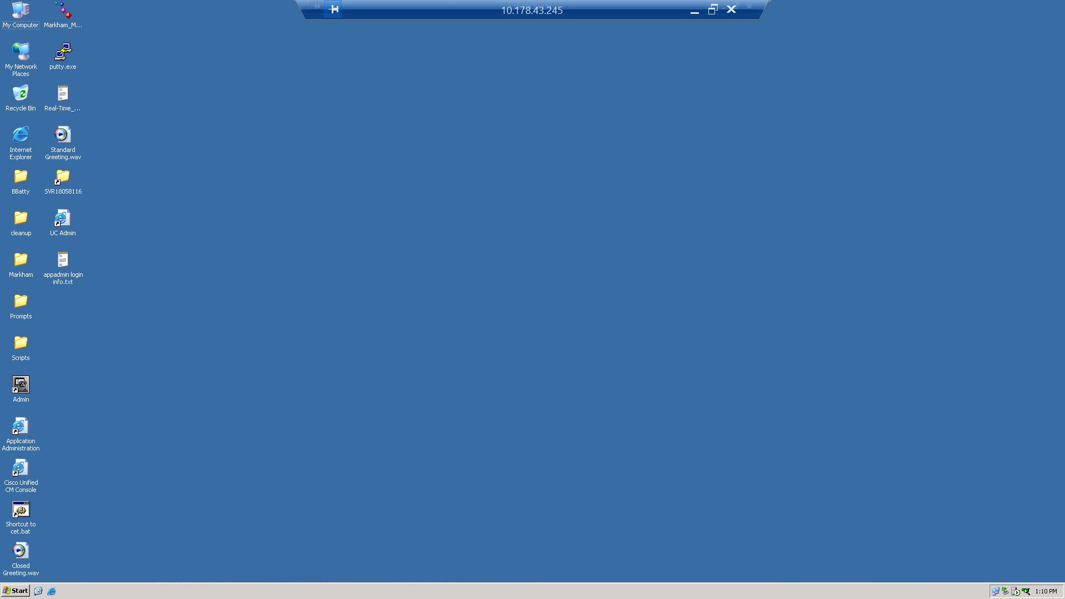
pyautogui.press('super')
pyautogui.press('Up')
pyautogui.press('Up')
pyautogui.press('Up')
pyautogui.press('Return')
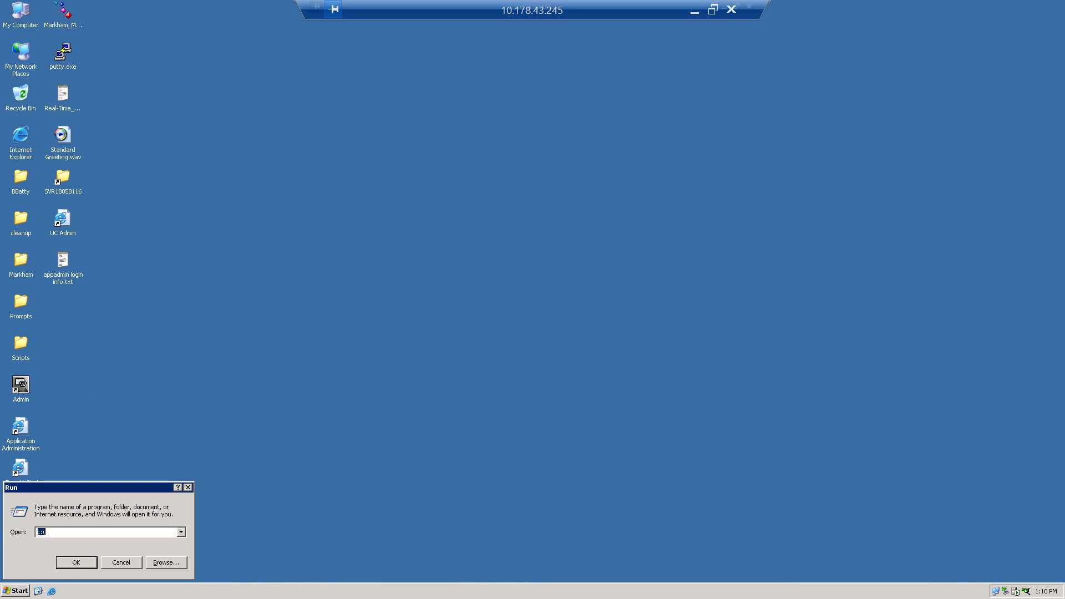
pyautogui.write('services.msc')
pyautogui.press('Return')
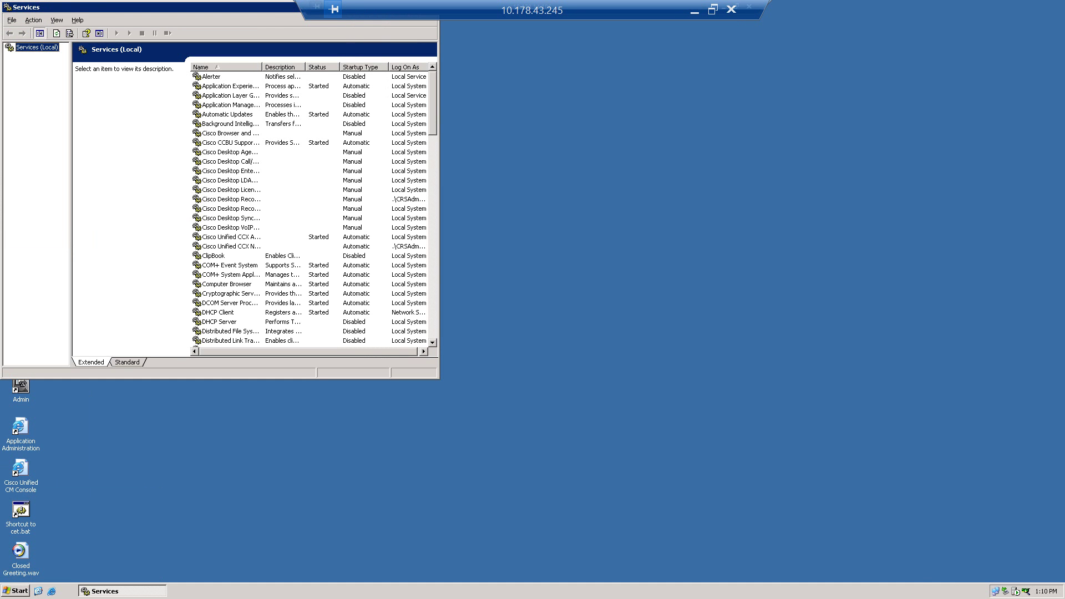
# Widen the service name column, check the Cisco Unified CCX Node Manager service's status, and close the Services console
pyautogui.moveTo(262, 67); pyautogui.dragTo(313, 66)
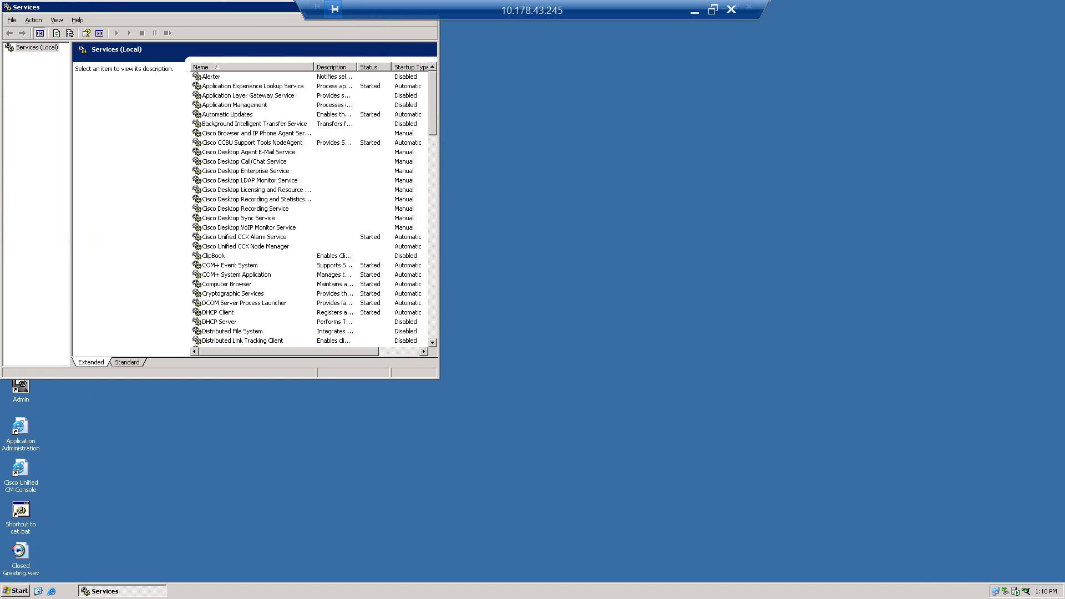
pyautogui.click(228, 246)
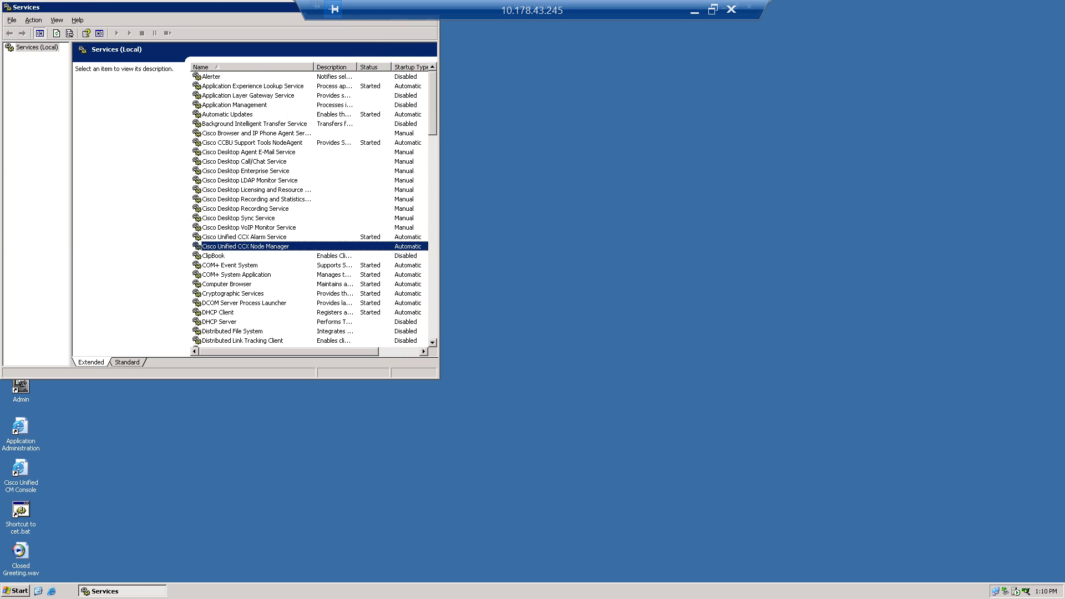
pyautogui.rightClick(228, 246)
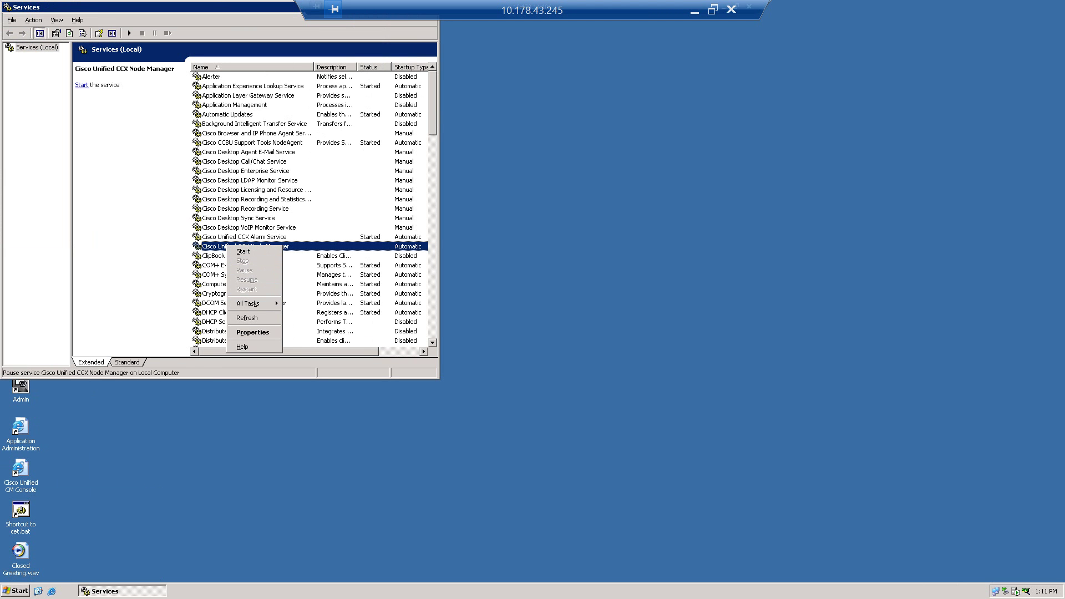
pyautogui.click(532, 272)
pyautogui.moveTo(200, 8); pyautogui.dragTo(202, 45)
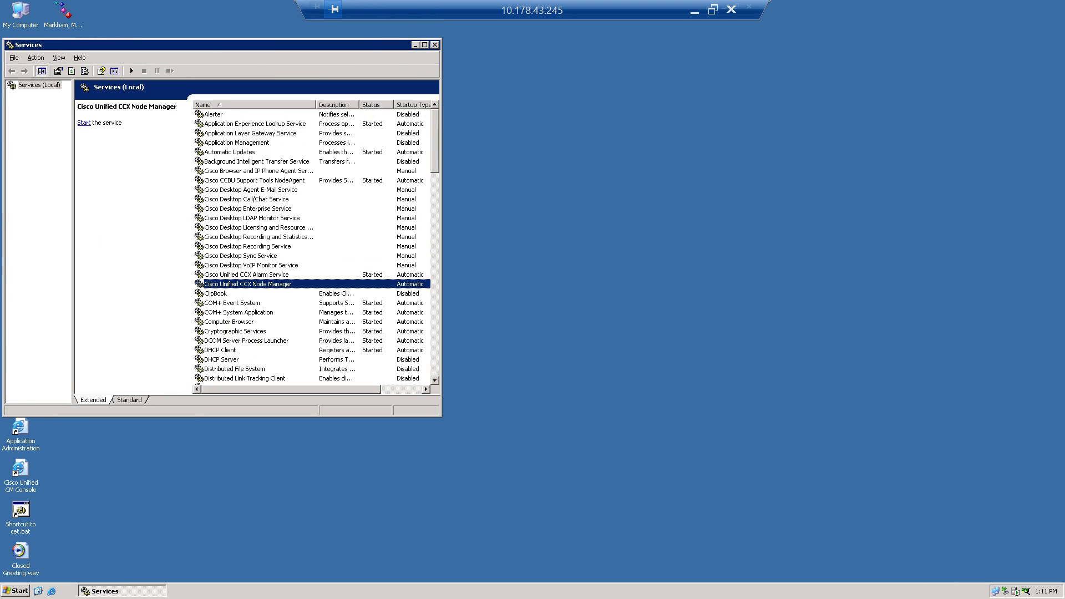
pyautogui.click(434, 44)
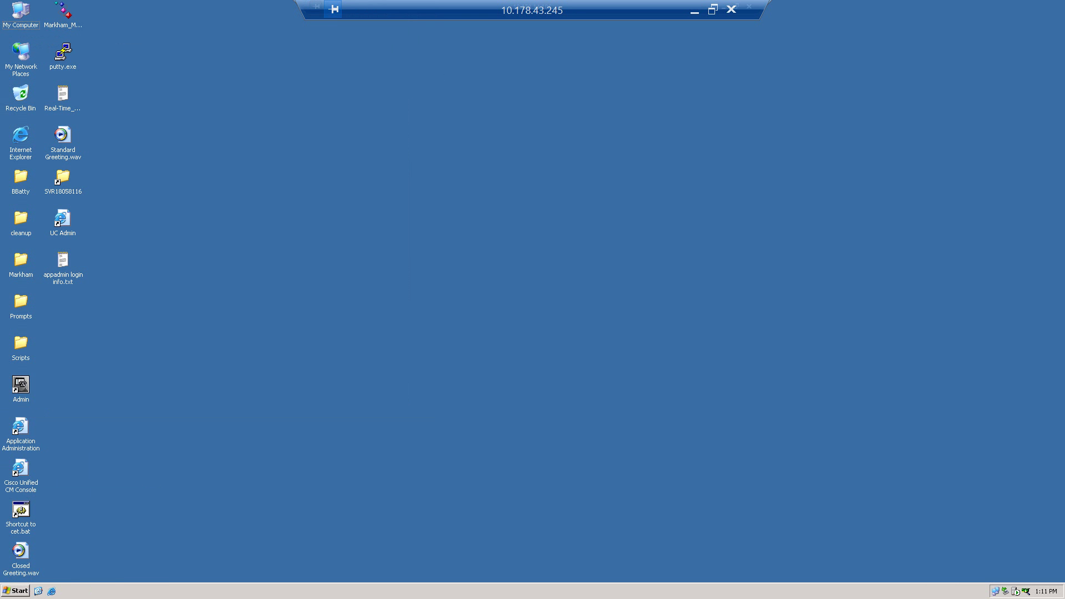
# Open the properties of Local Area Connection in Network Connections
pyautogui.press('super')
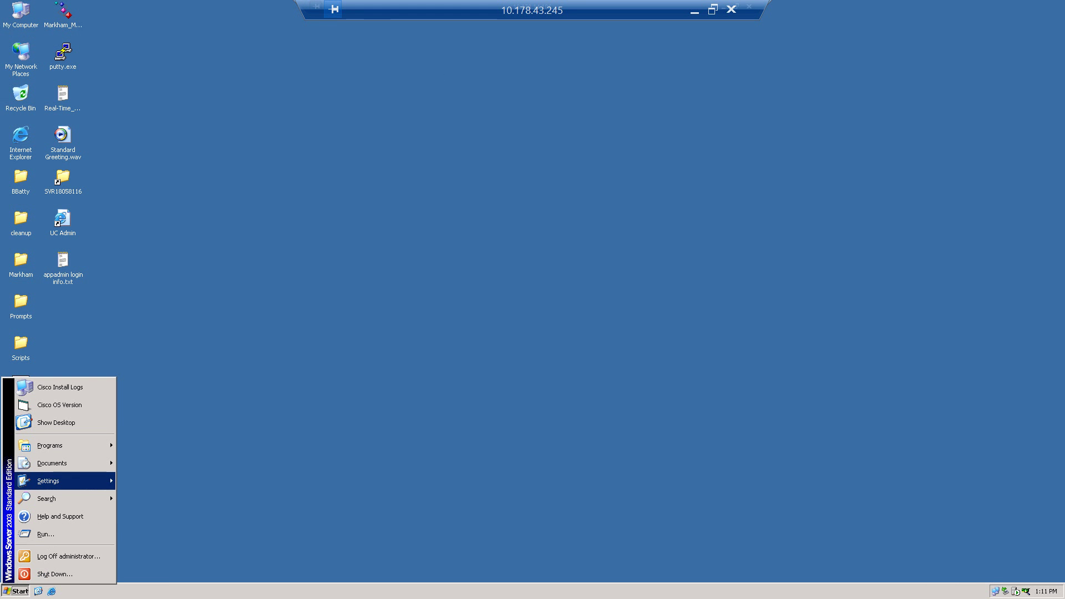
pyautogui.moveTo(61, 481)
pyautogui.click(158, 504)
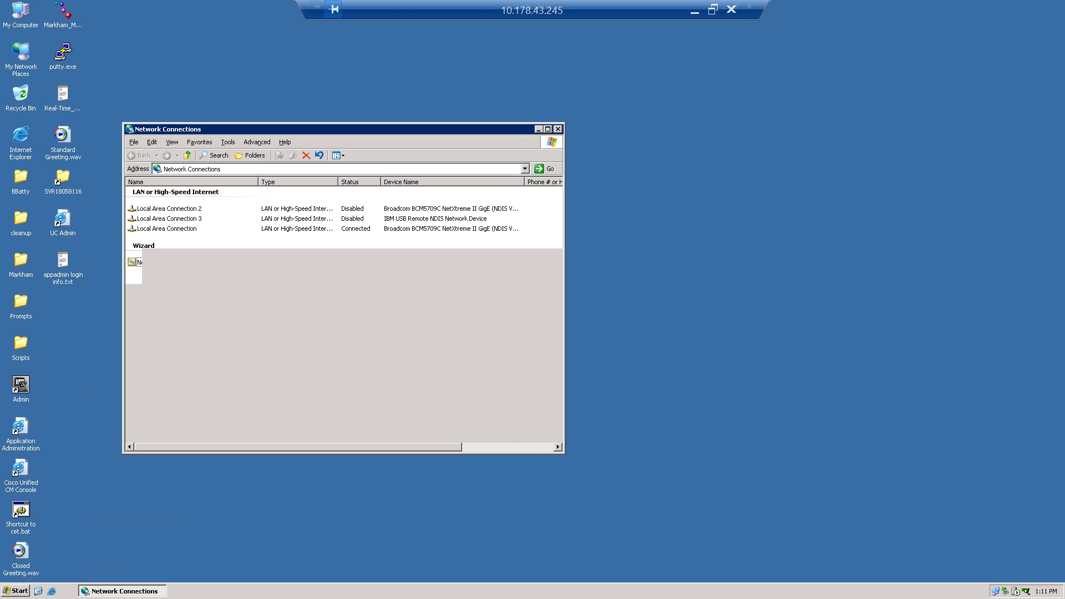
pyautogui.rightClick(162, 228)
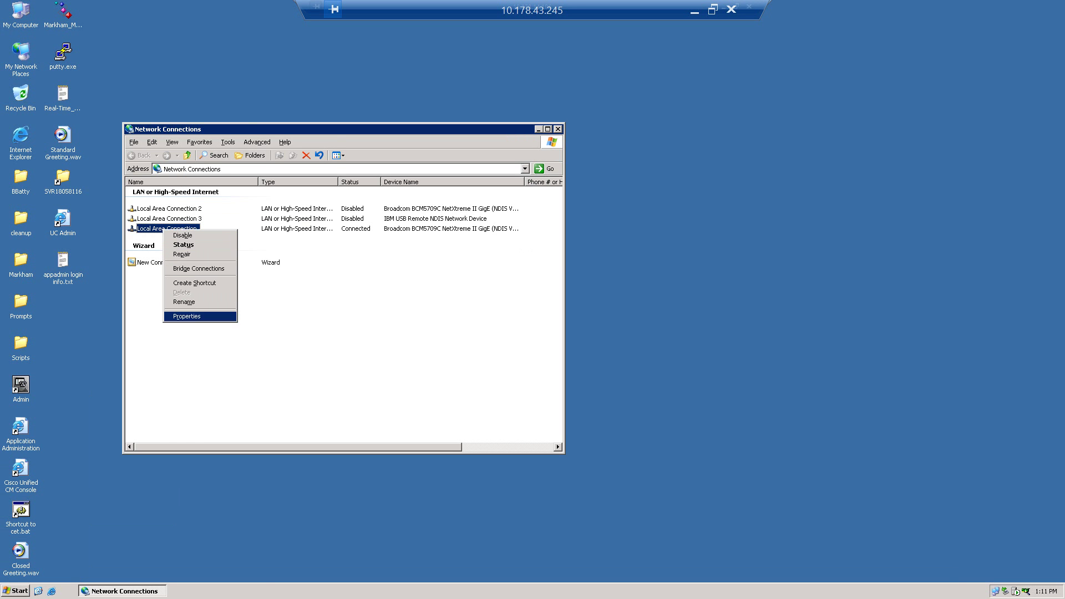
pyautogui.click(191, 316)
# Review the Internet Protocol (TCP/IP) settings of the connection and close the network windows without changing anything
pyautogui.click(319, 245)
pyautogui.click(319, 244)
pyautogui.click(319, 245)
pyautogui.click(319, 244)
pyautogui.click(206, 236)
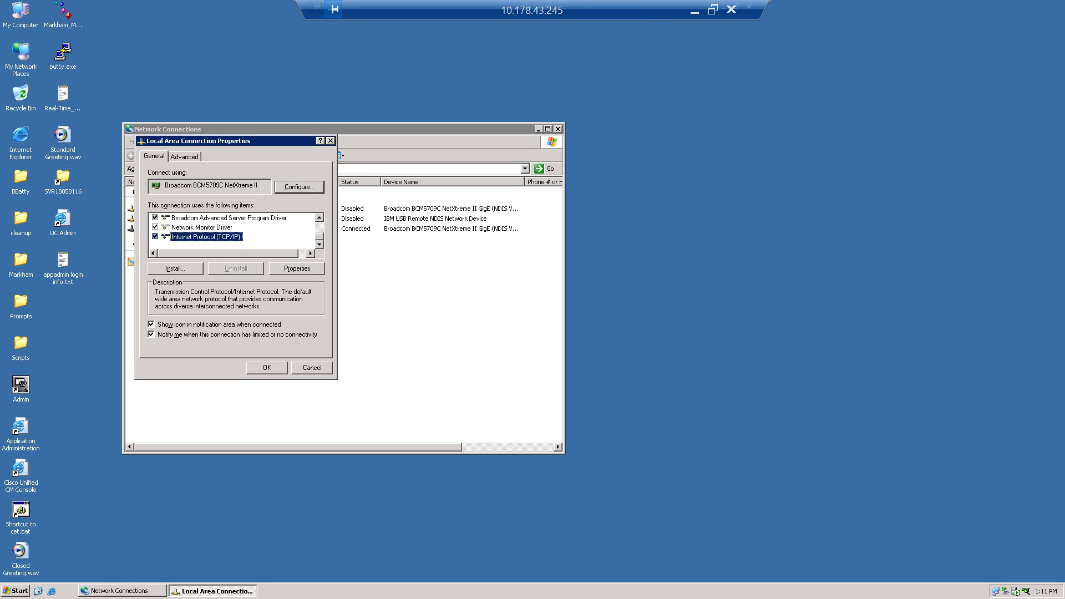
pyautogui.click(296, 268)
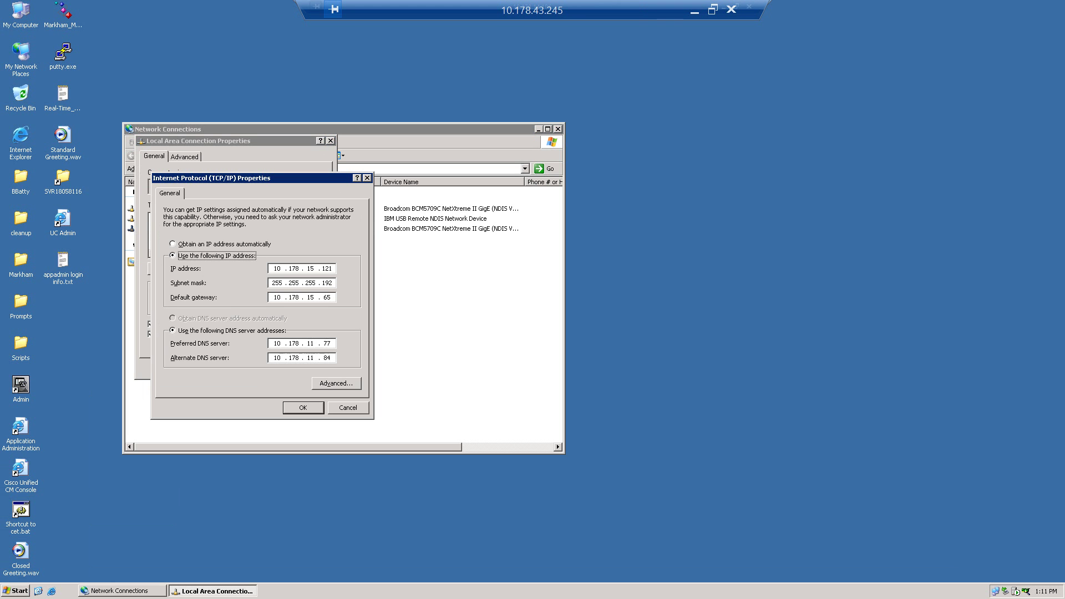
pyautogui.click(347, 408)
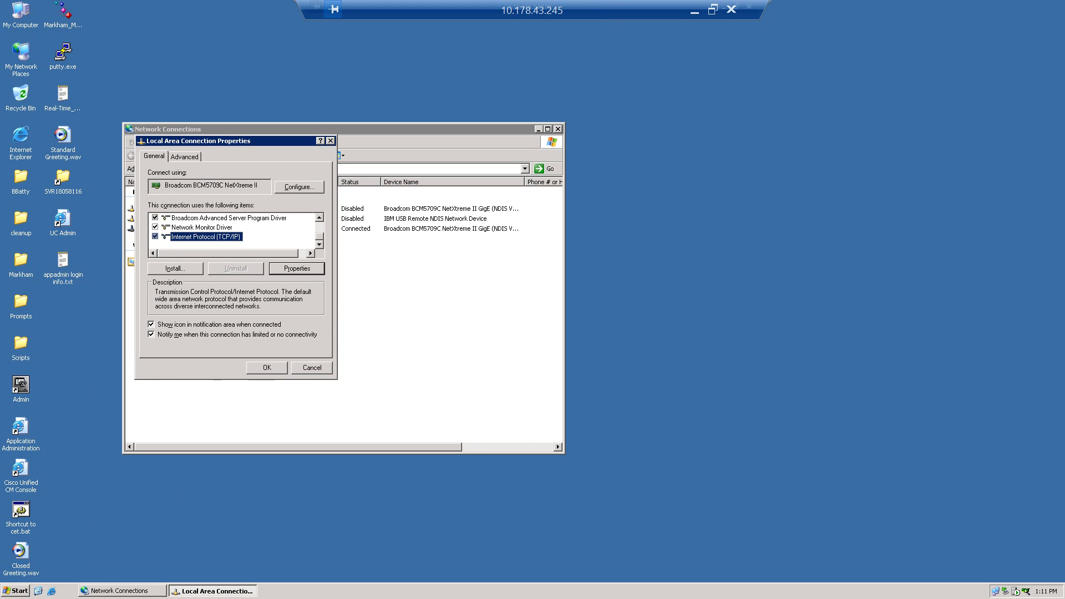
pyautogui.click(312, 368)
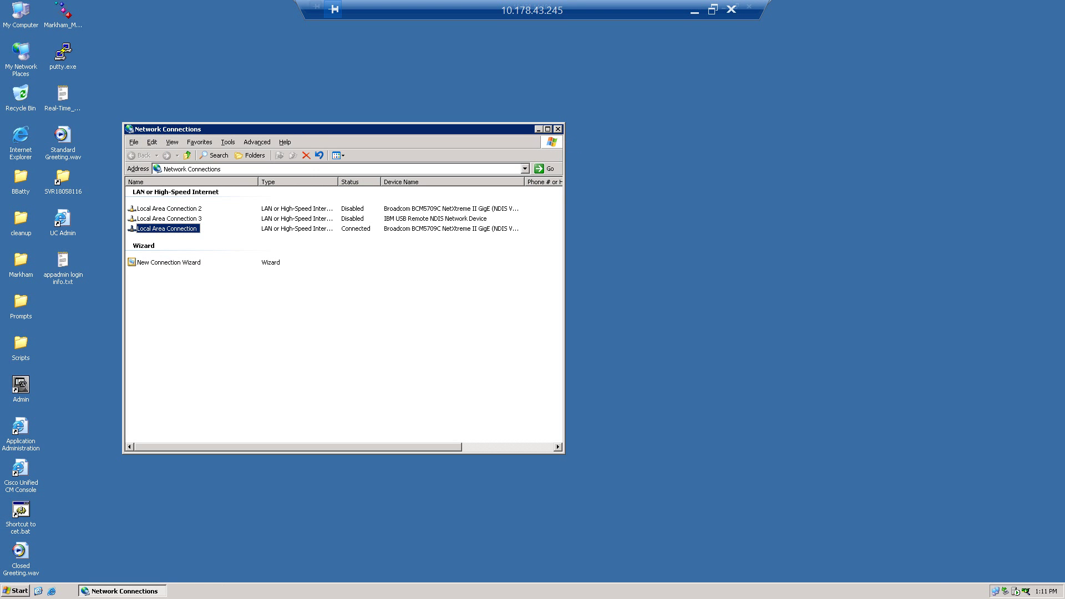
pyautogui.hotkey('alt', 'F4')
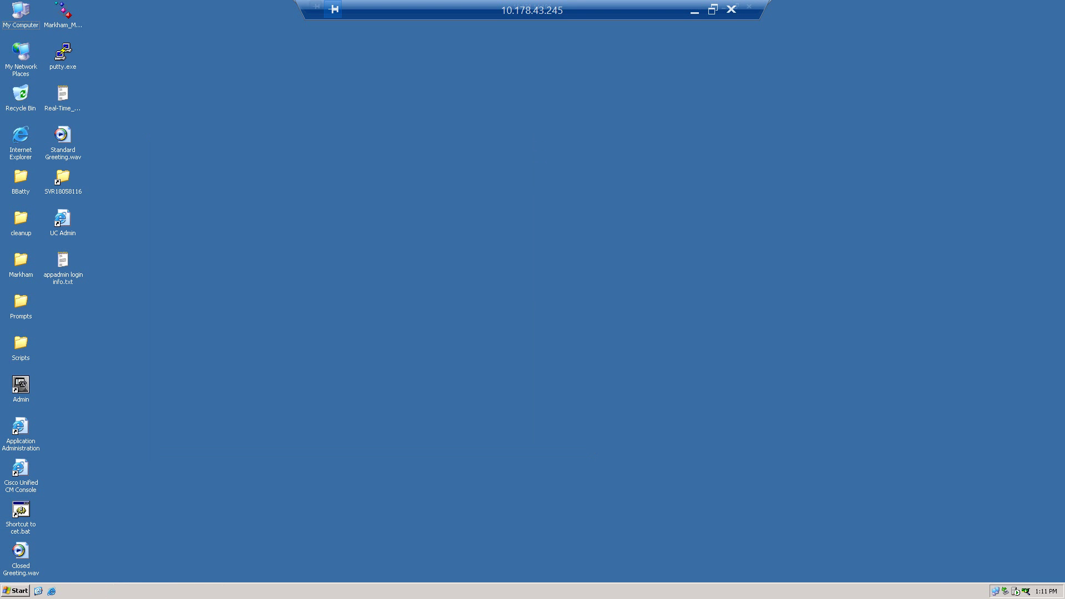
# Launch the Cisco Unified CCX Serviceability Utility from the Cisco Unified CCX Administrator programs
pyautogui.click(16, 591)
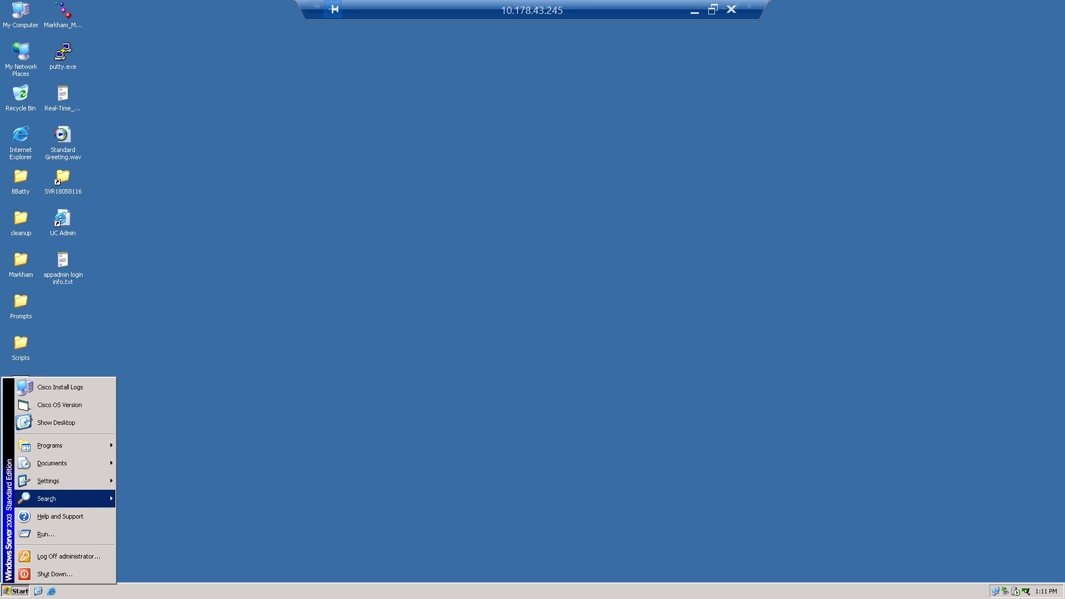
pyautogui.moveTo(65, 445)
pyautogui.moveTo(166, 486)
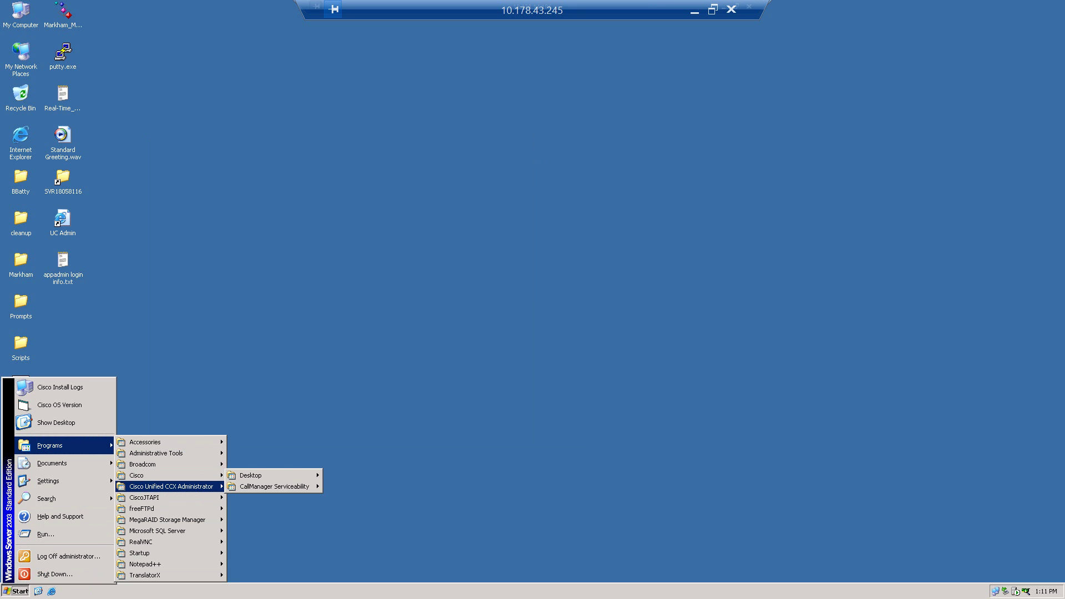
pyautogui.press('Right')
pyautogui.press('Down')
pyautogui.press('Down')
pyautogui.press('Down')
pyautogui.press('Down')
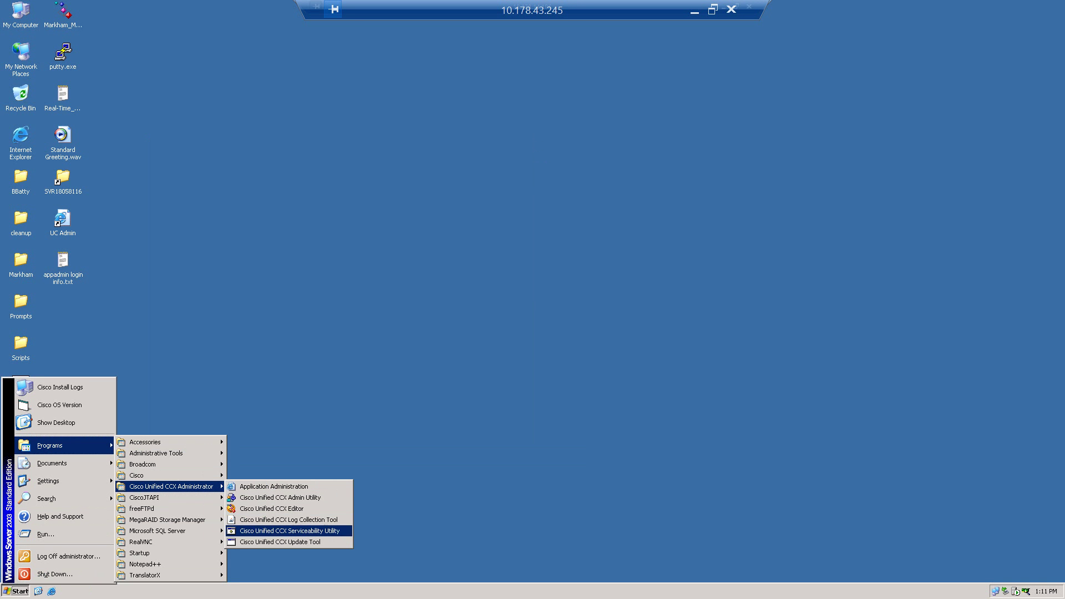
pyautogui.press('Return')
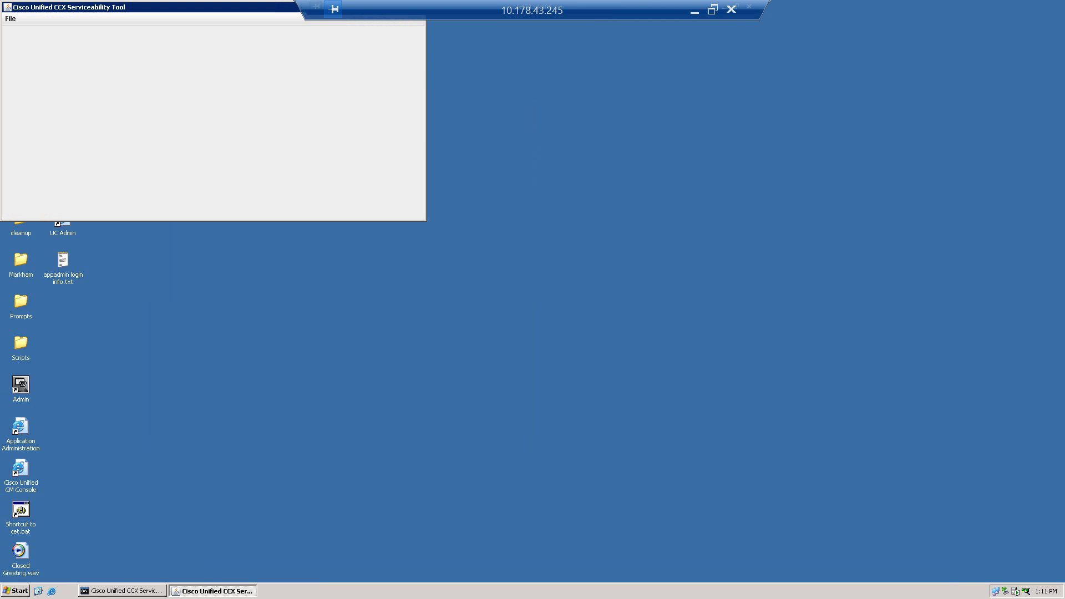
pyautogui.moveTo(189, 7); pyautogui.dragTo(399, 116)
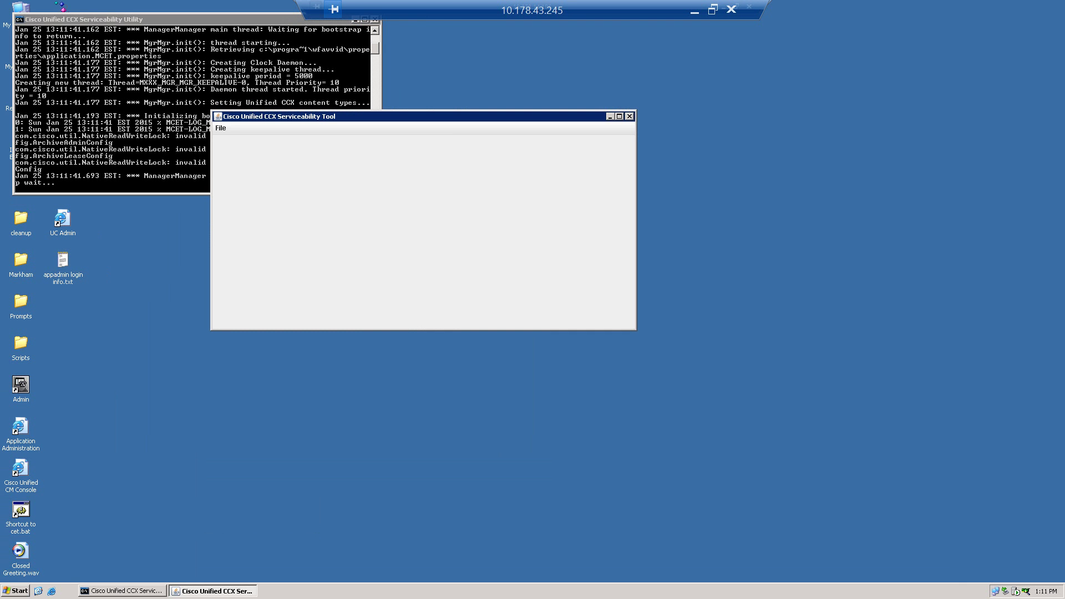
# Exit the Cisco Unified CCX Serviceability Tool
pyautogui.click(221, 128)
pyautogui.press('Escape')
pyautogui.click(220, 129)
pyautogui.press('Down')
pyautogui.press('Return')
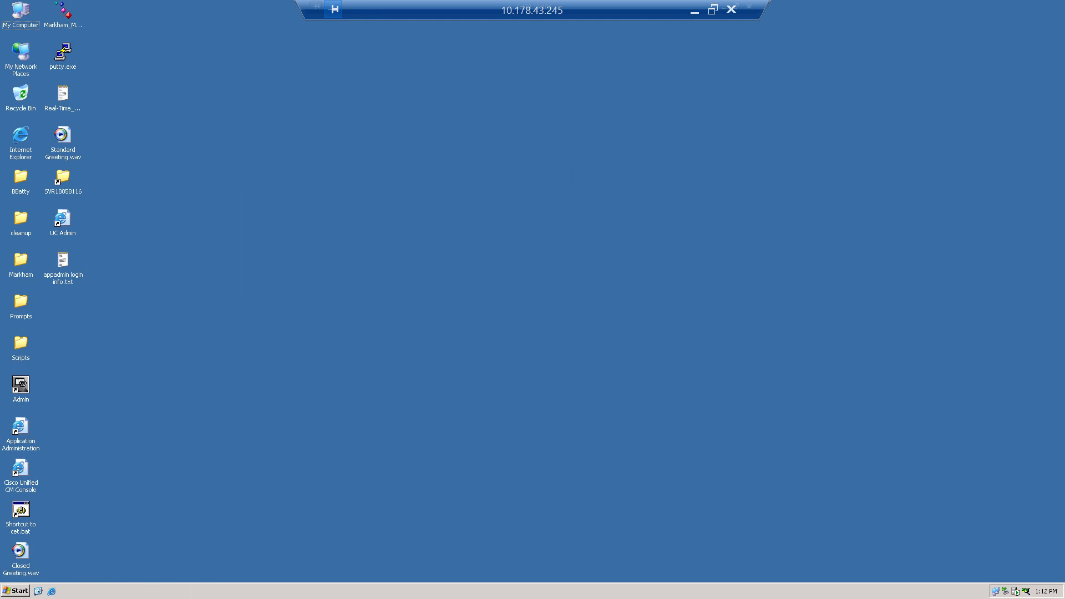
# Relaunch the Cisco Unified CCX Serviceability Utility, maximize its tool window, and close it
pyautogui.click(15, 591)
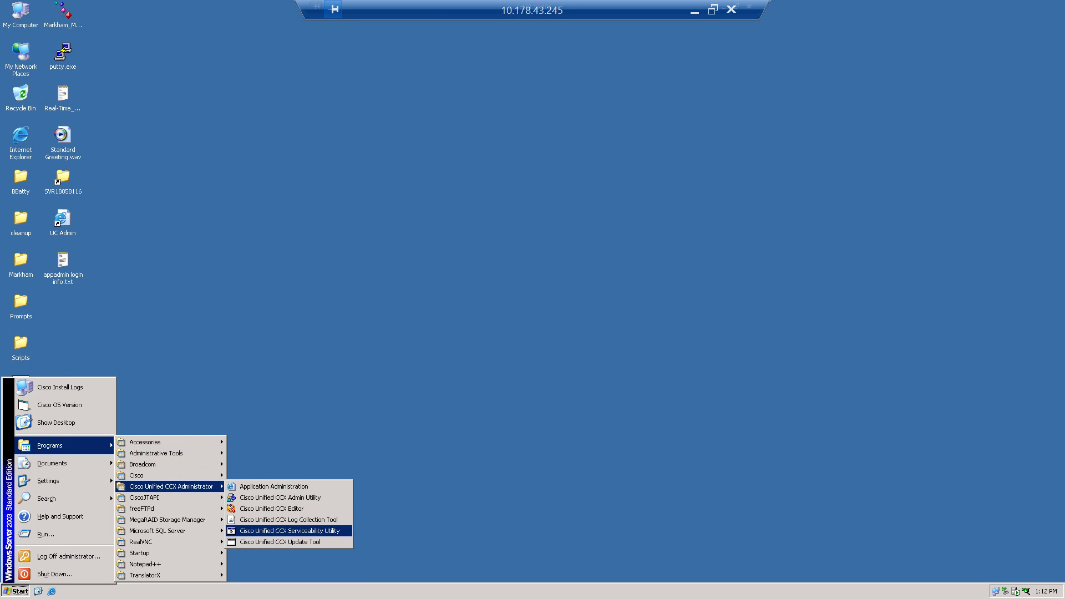
pyautogui.rightClick(276, 530)
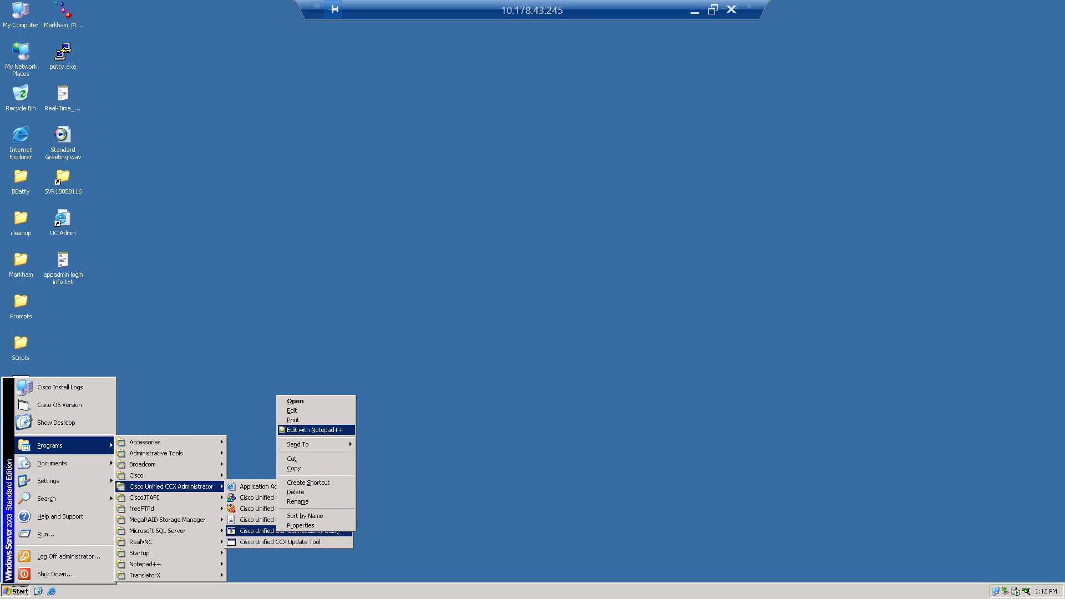
pyautogui.press('Return')
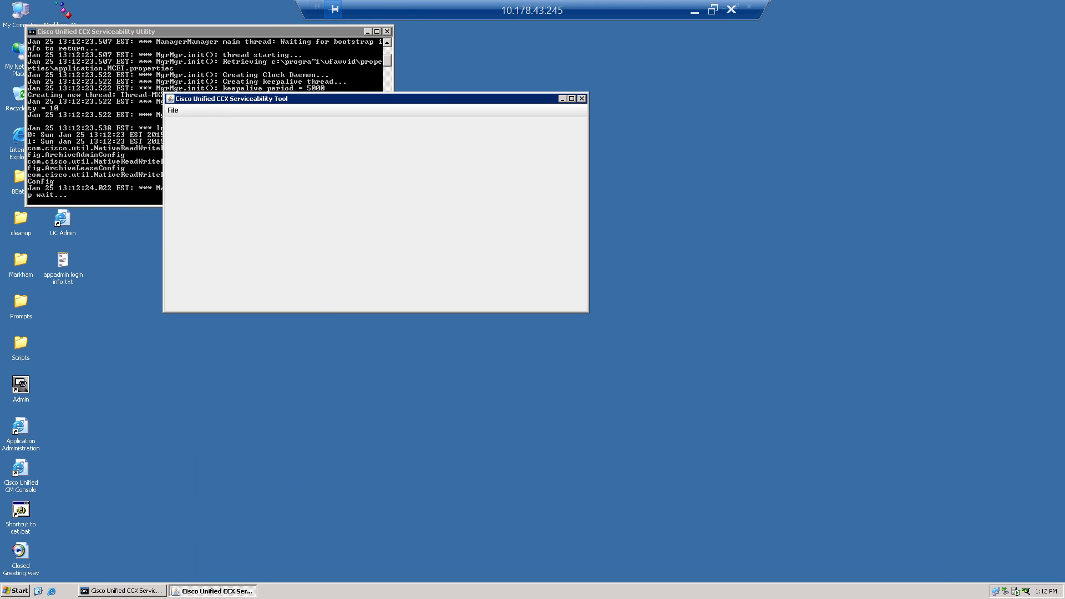
pyautogui.hotkey('alt', 'f')
pyautogui.press('Escape')
pyautogui.click(571, 99)
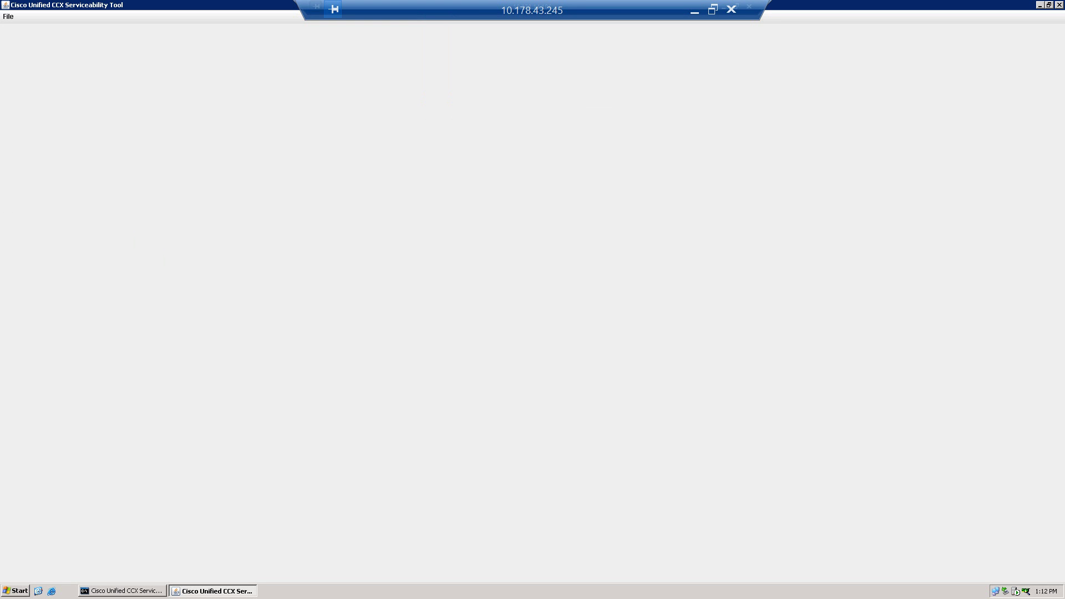
pyautogui.click(1059, 5)
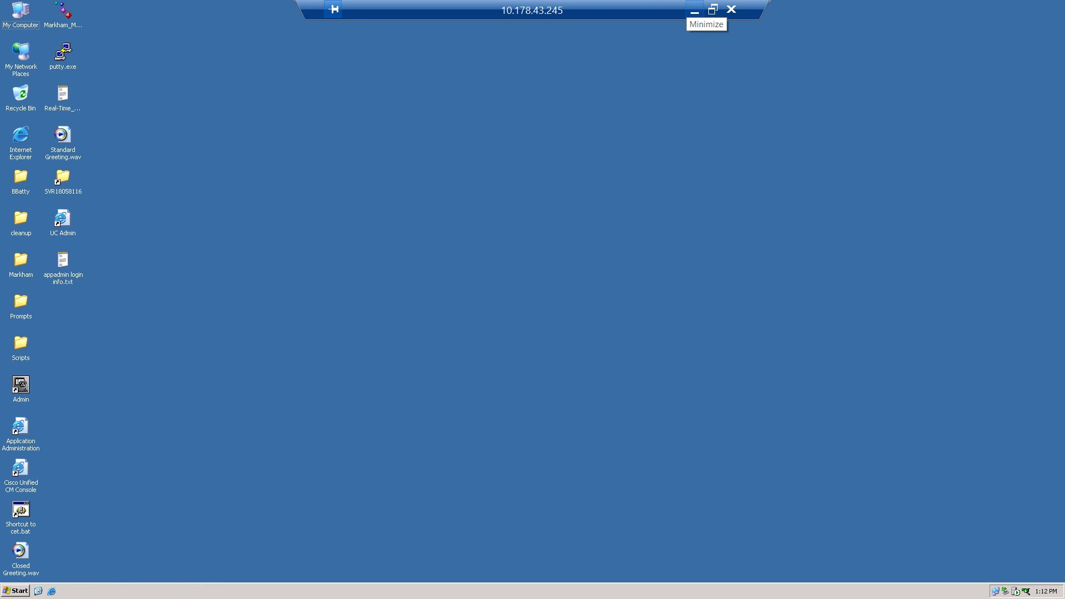
pyautogui.click(694, 10)
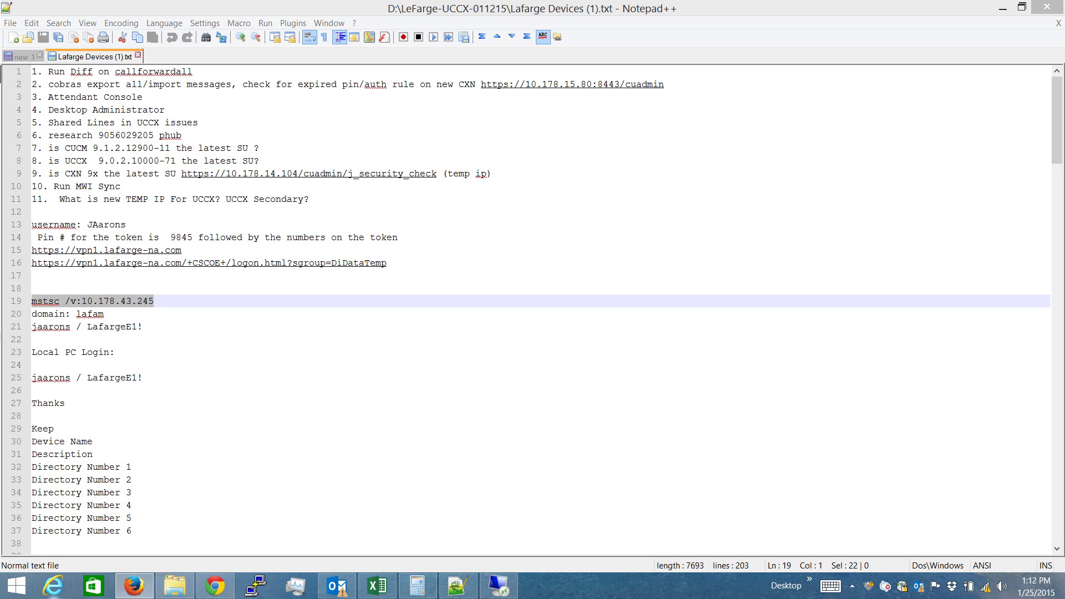
pyautogui.click(17, 586)
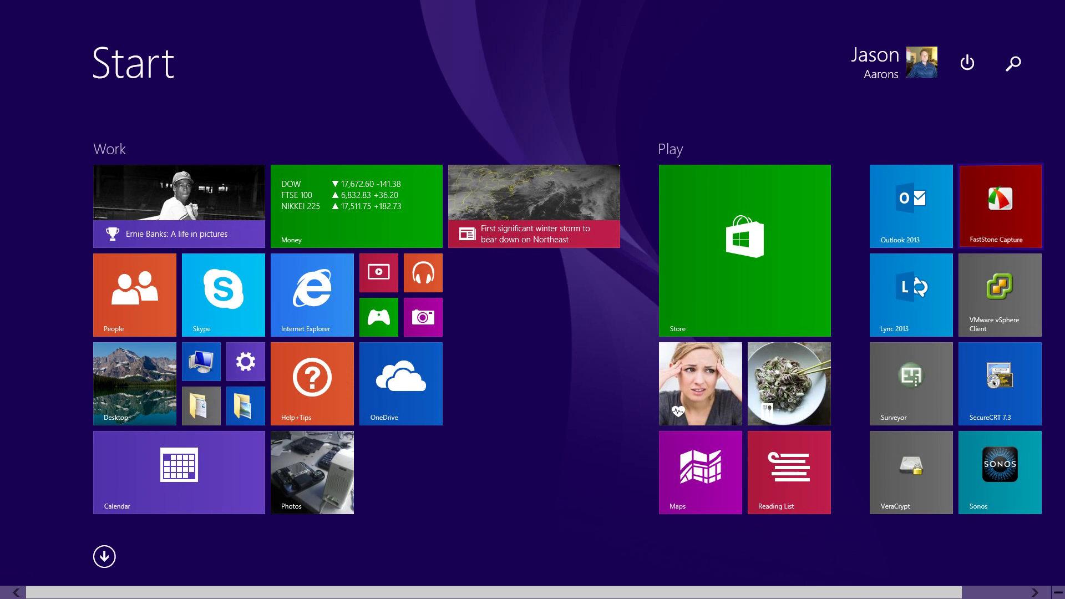
pyautogui.click(999, 206)
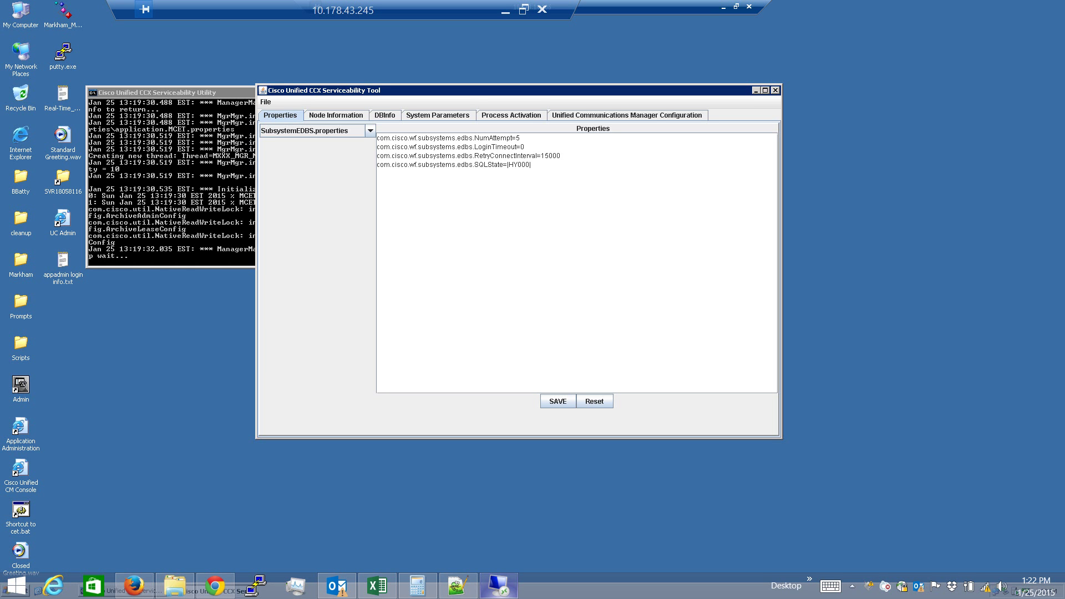
# Enter 10.178.15.121 as the new IP address for node 2 in the node information, request the update, and decline it
pyautogui.click(336, 115)
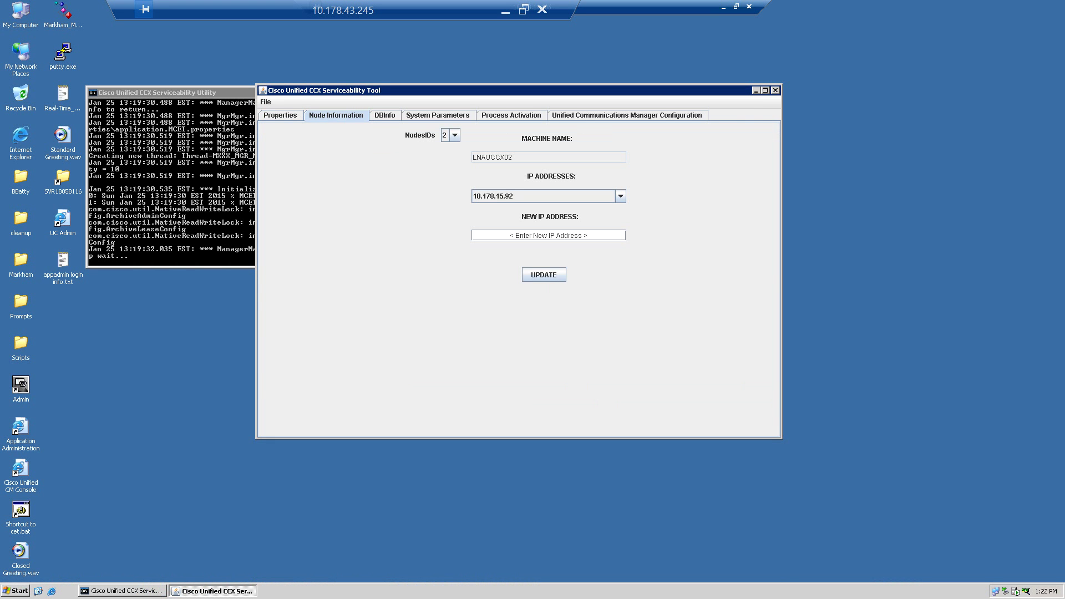
pyautogui.click(549, 236)
pyautogui.write('10.178.15.121')
pyautogui.click(543, 275)
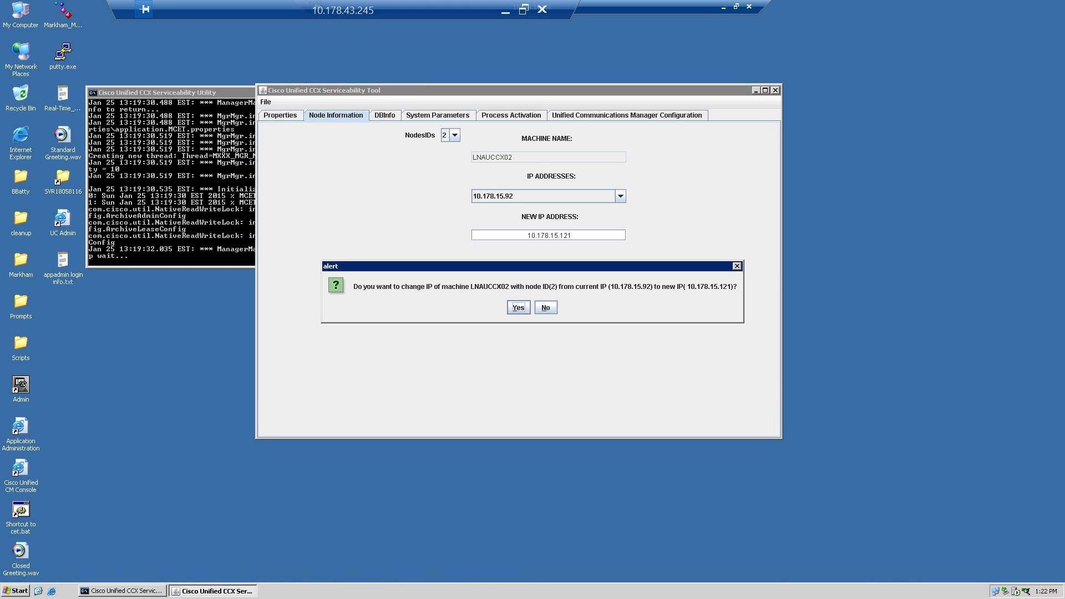
pyautogui.click(546, 307)
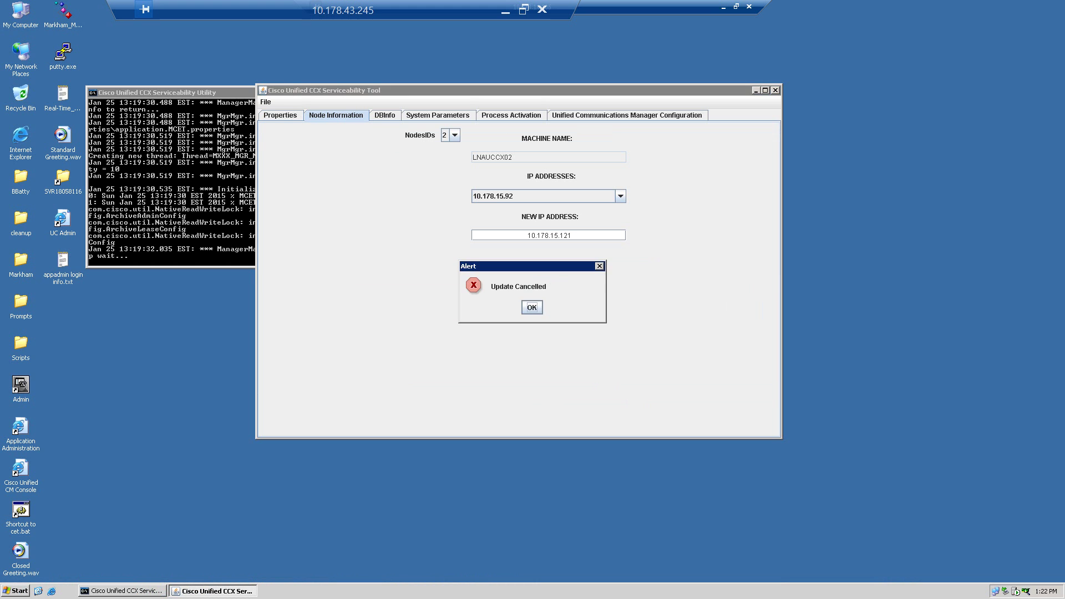
pyautogui.click(531, 307)
# Switch the node information to node ID 1 and check its list of IP addresses
pyautogui.click(455, 135)
pyautogui.click(450, 157)
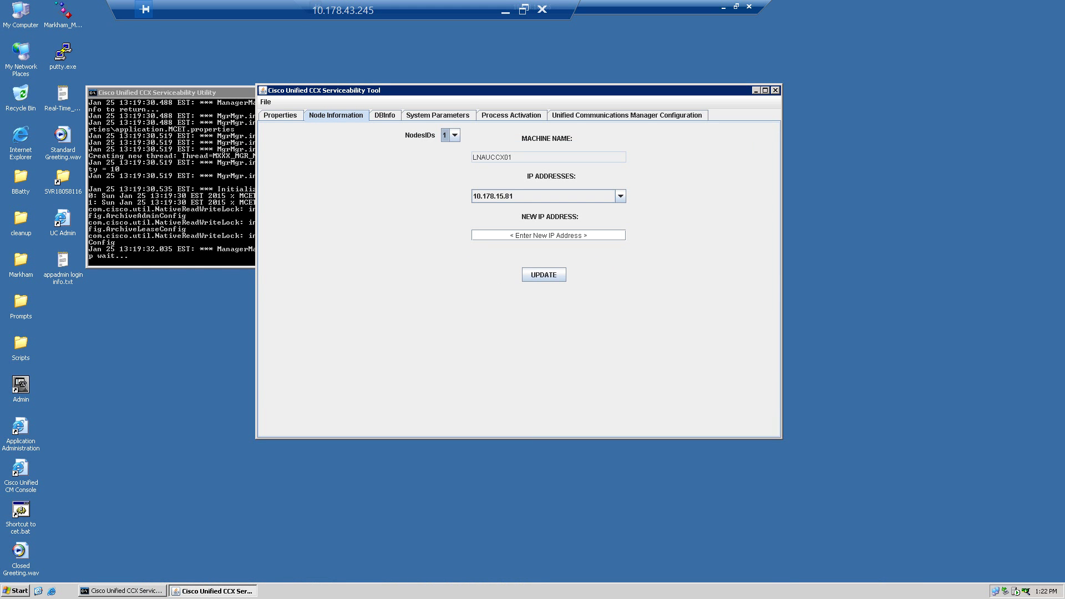
pyautogui.click(620, 196)
pyautogui.click(620, 196)
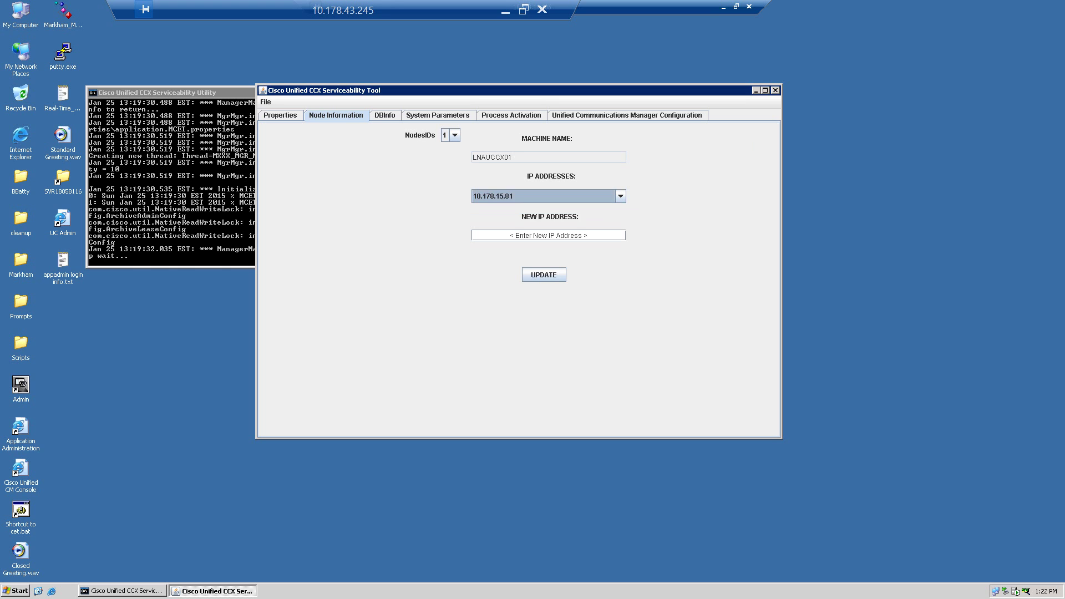
# Update node 1's IP address to 10.178.15.121 in the node information and accept all the update prompts
pyautogui.click(548, 235)
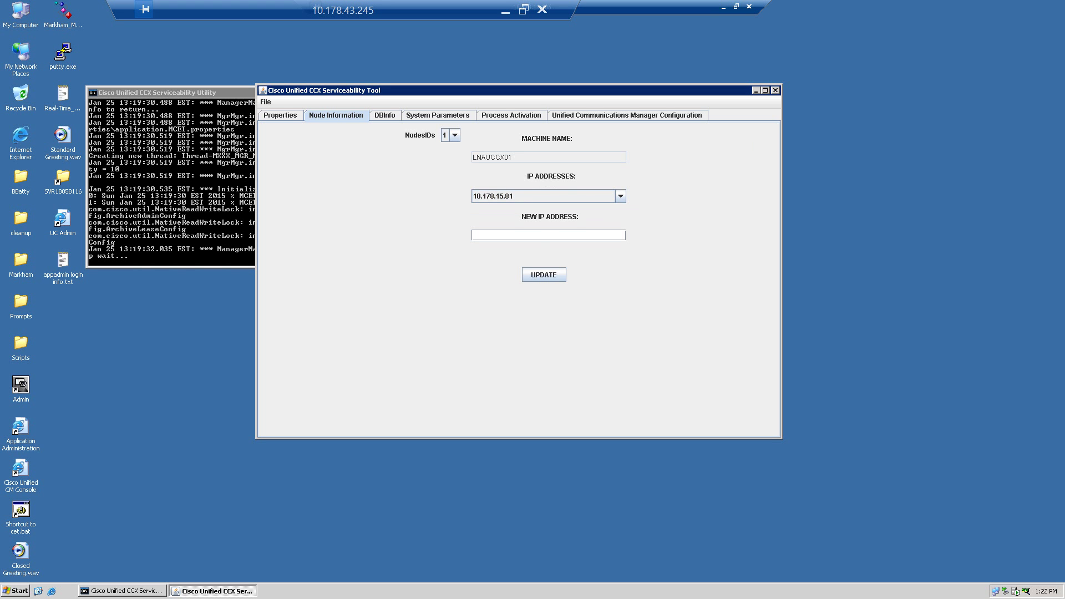
pyautogui.write('10.178.15.121')
pyautogui.click(543, 274)
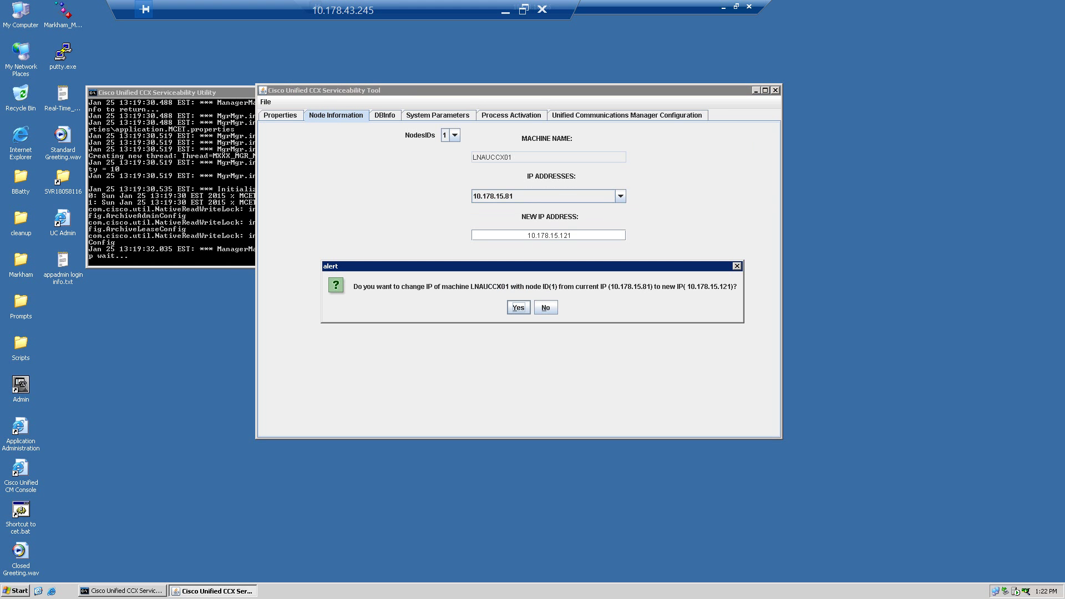
pyautogui.press('Return')
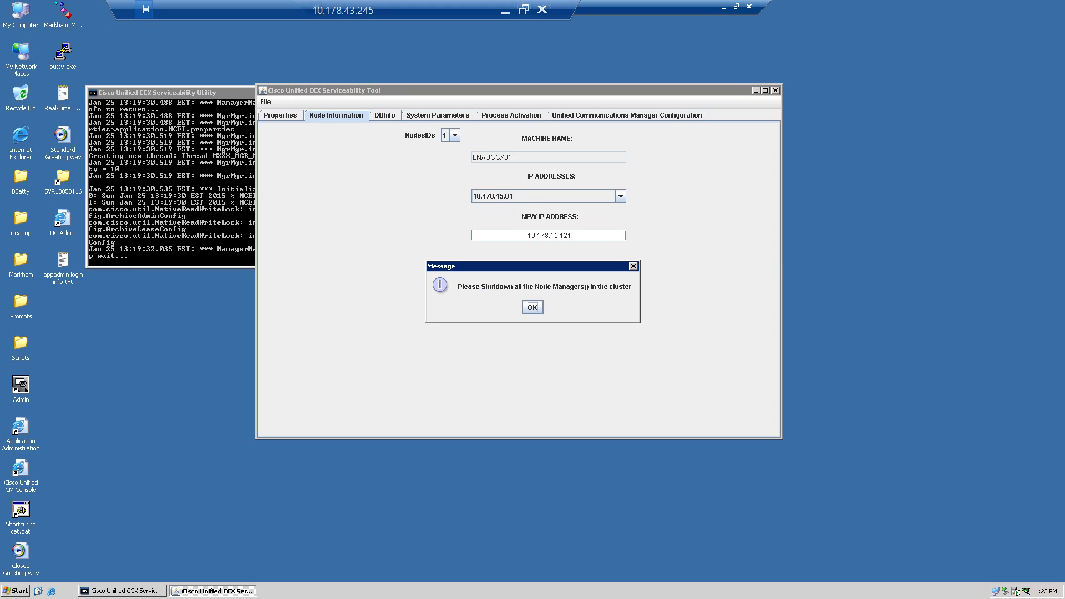
pyautogui.press('Return')
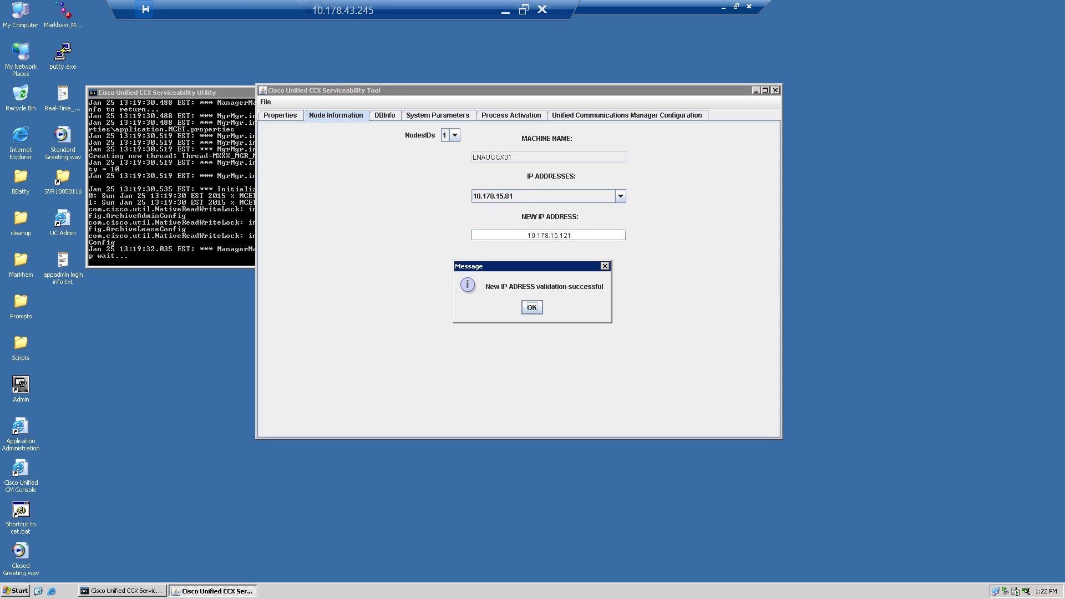
pyautogui.press('Return')
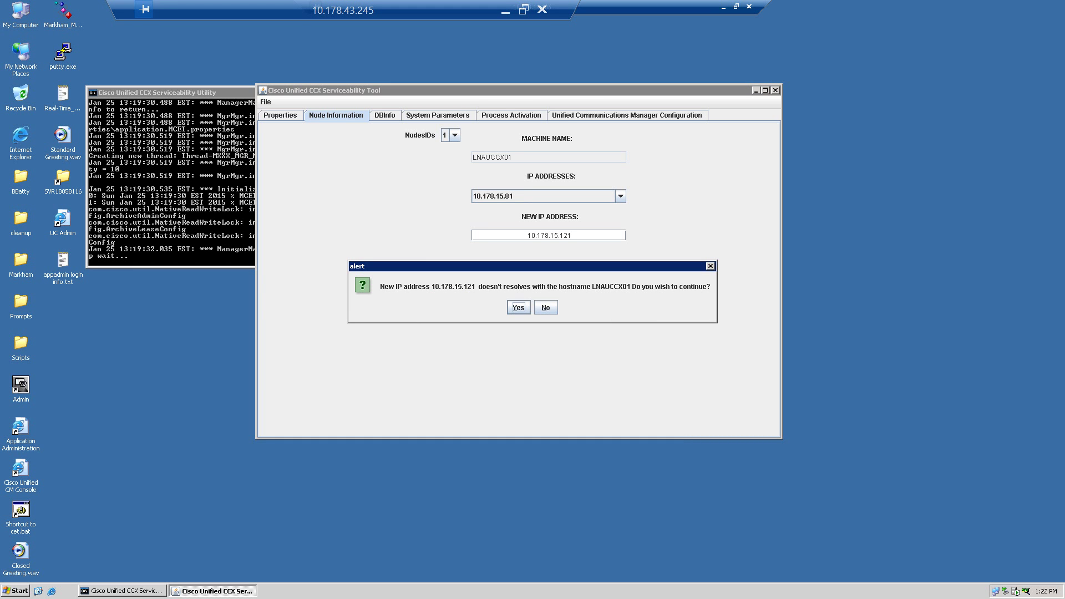
pyautogui.press('Return')
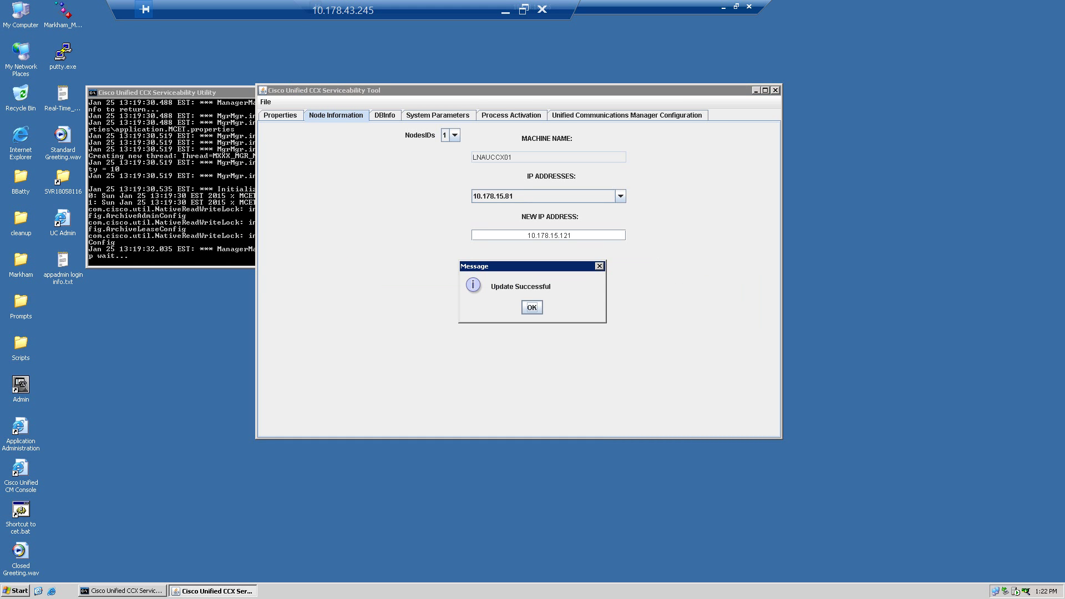
pyautogui.press('Return')
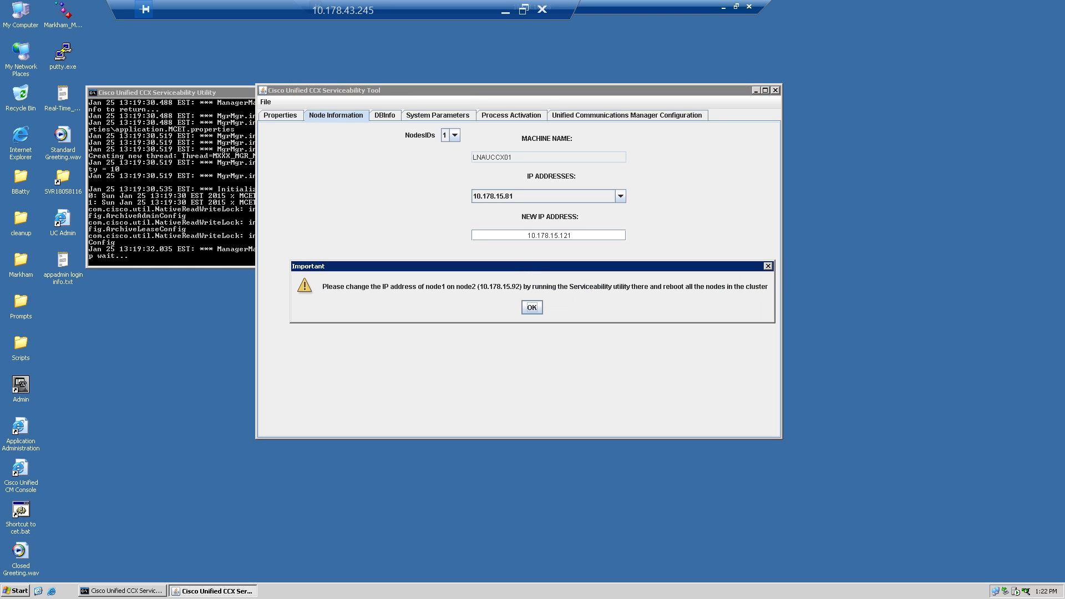
pyautogui.press('Return')
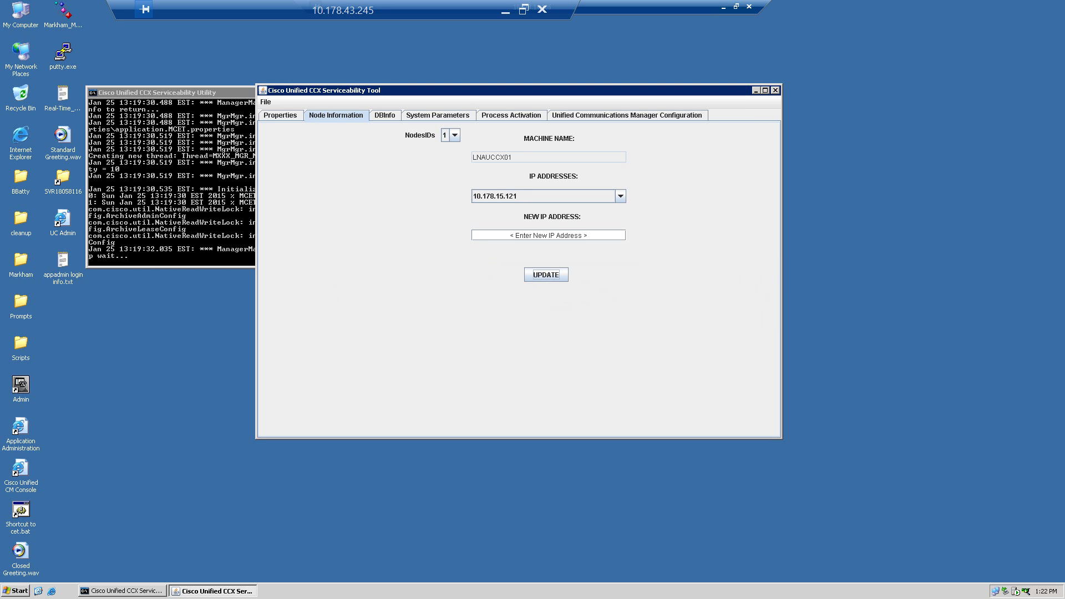
# Switch to node ID 2, update its IP address to 10.178.16.122, accept all the prompts, and close the Serviceability Tool
pyautogui.click(455, 135)
pyautogui.click(449, 149)
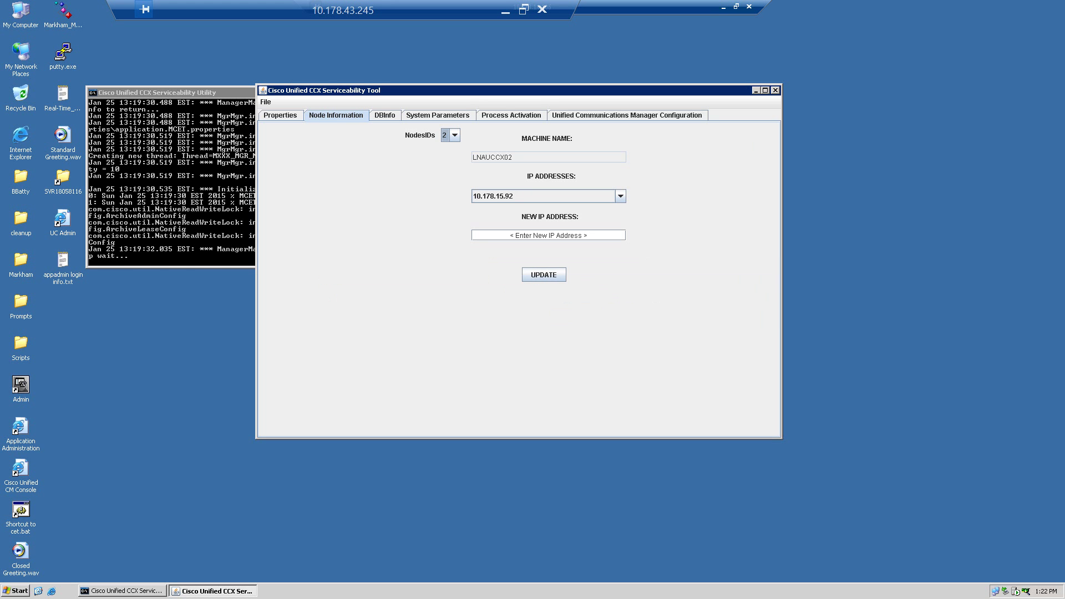
pyautogui.click(620, 196)
pyautogui.click(620, 196)
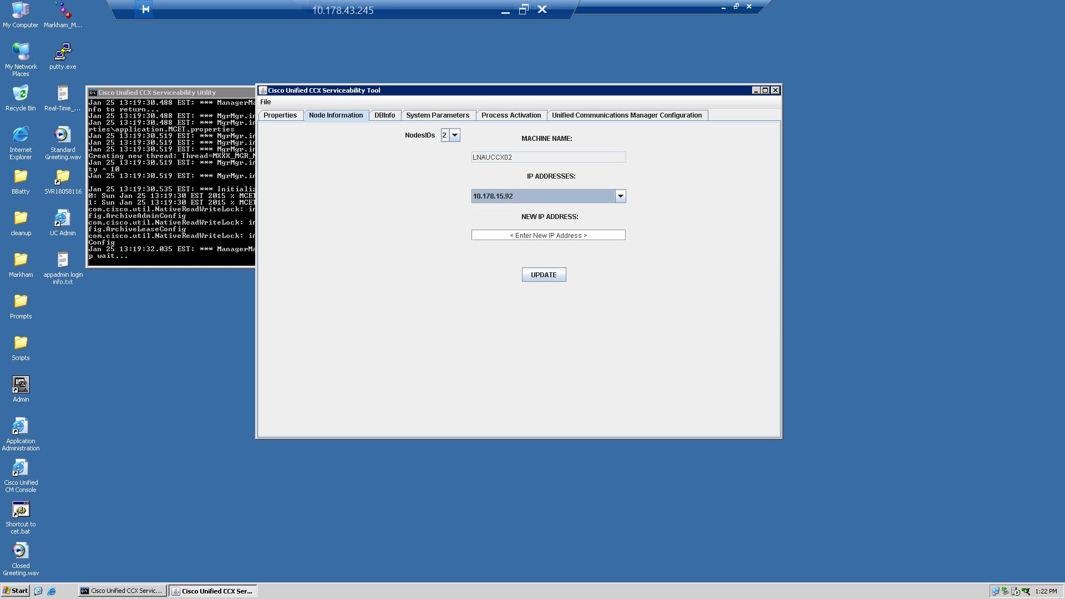
pyautogui.click(515, 235)
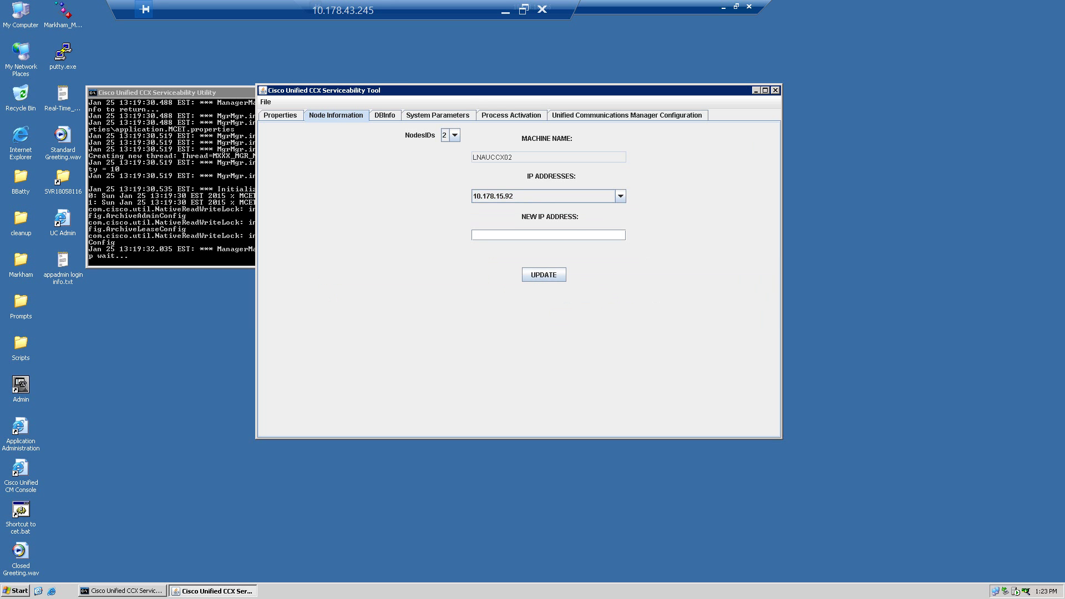
pyautogui.write('.178.16.122')
pyautogui.click(543, 274)
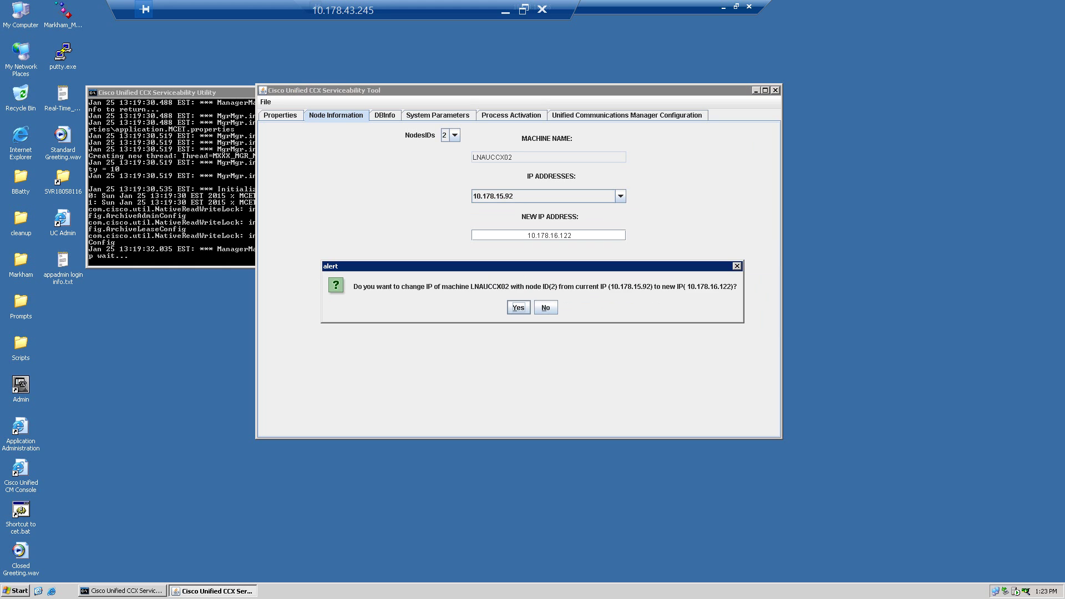
pyautogui.press('space')
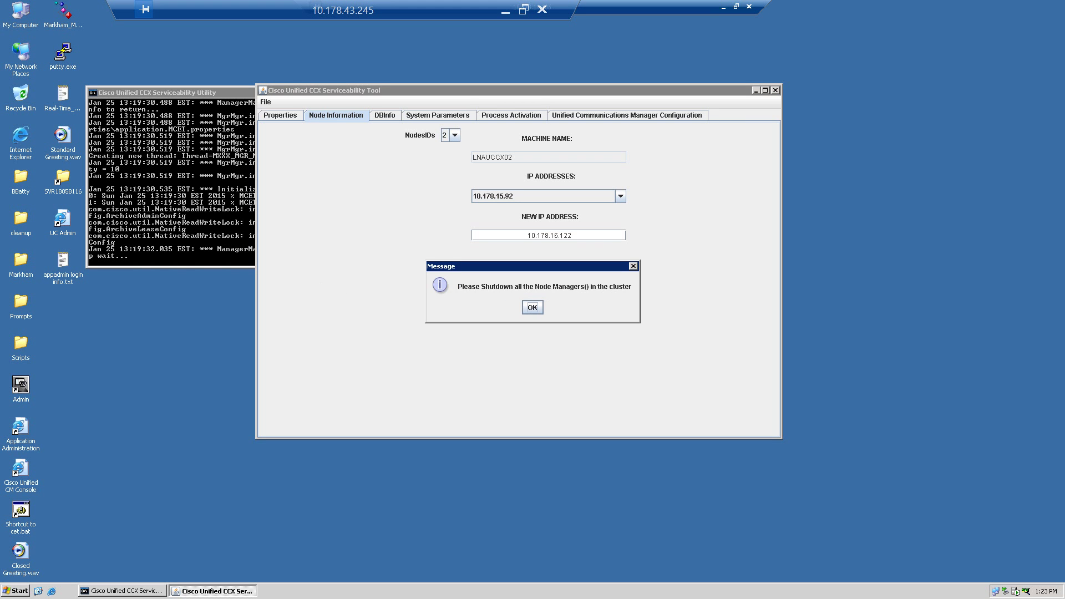
pyautogui.press('space')
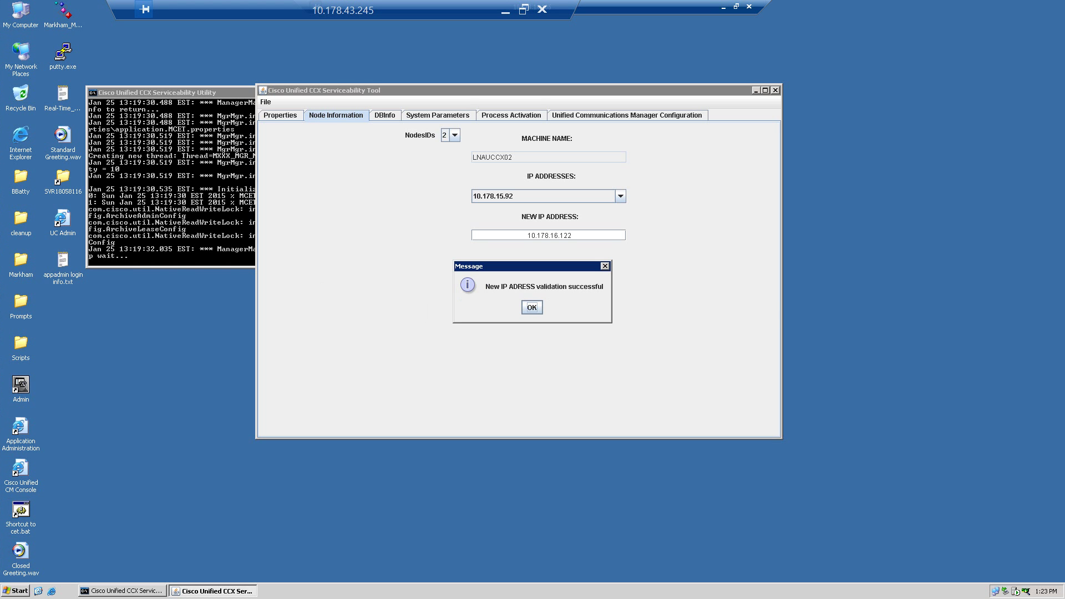
pyautogui.press('Return')
pyautogui.press('Return')
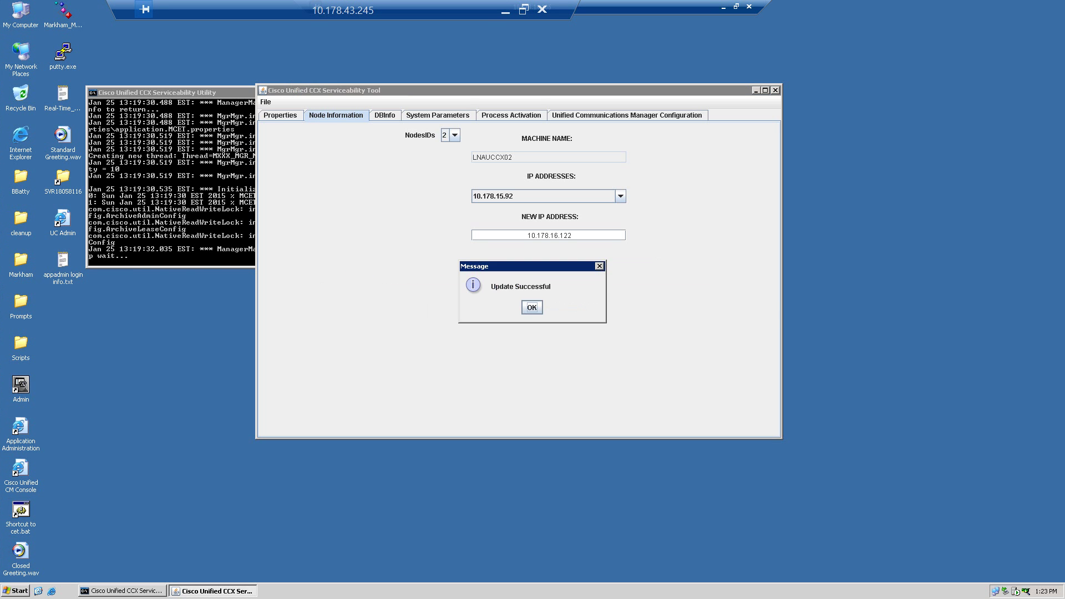
pyautogui.press('Return')
pyautogui.press('Return')
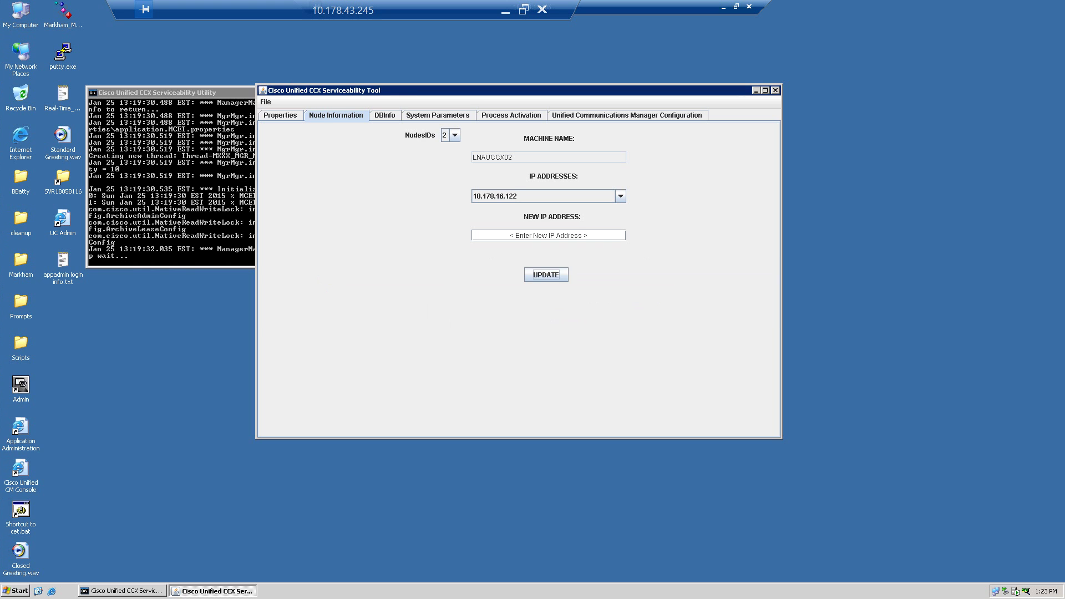
pyautogui.click(775, 90)
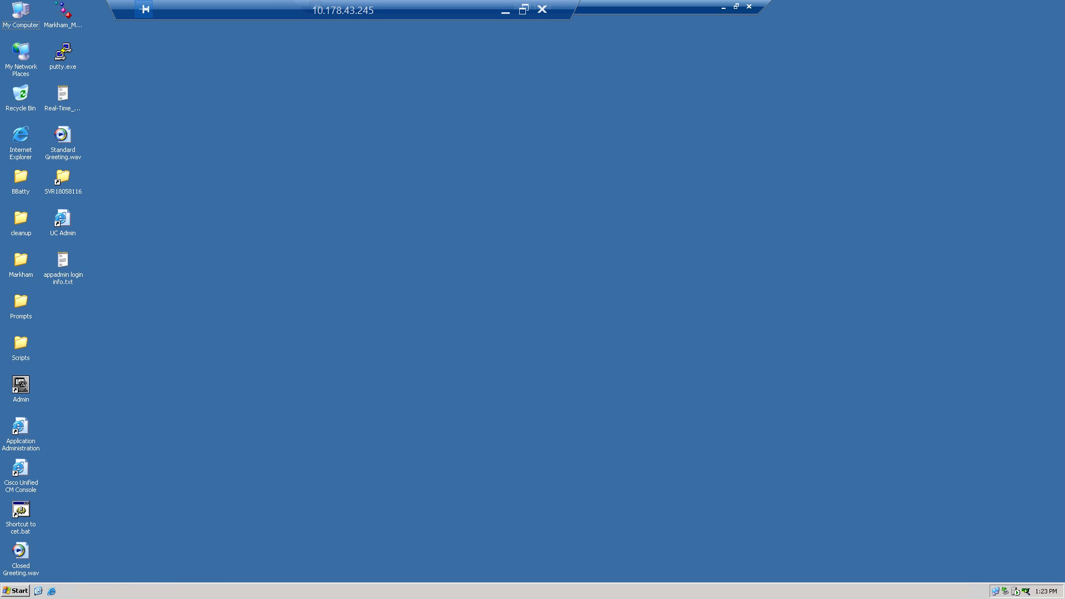
# Open the C:\ drive through the Run dialog and browse to the folder C:\Program Files\Cisco\Desktop\bin
pyautogui.click(16, 590)
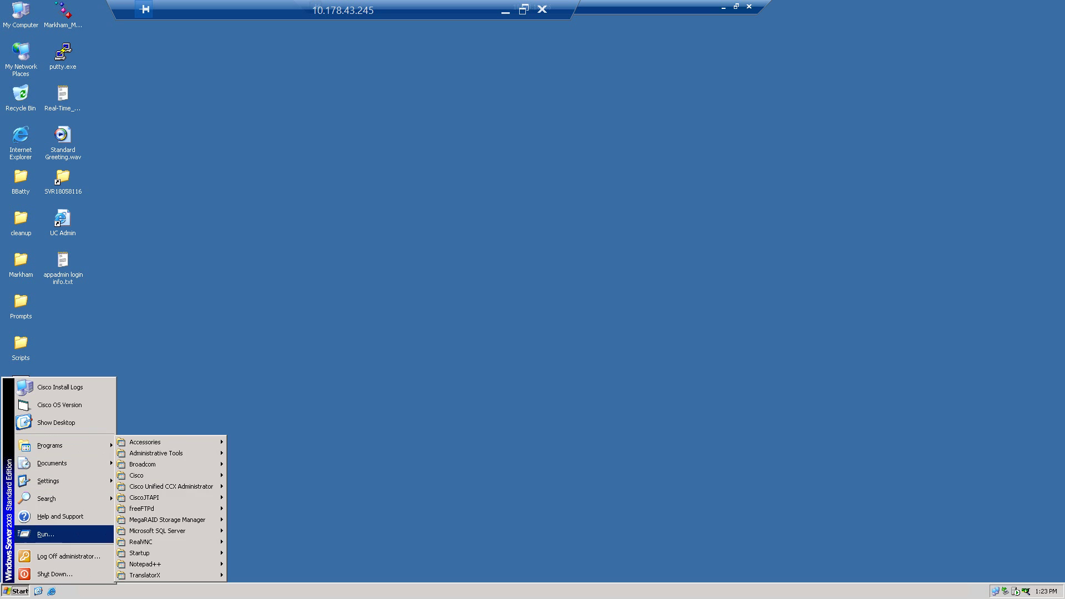
pyautogui.press('Return')
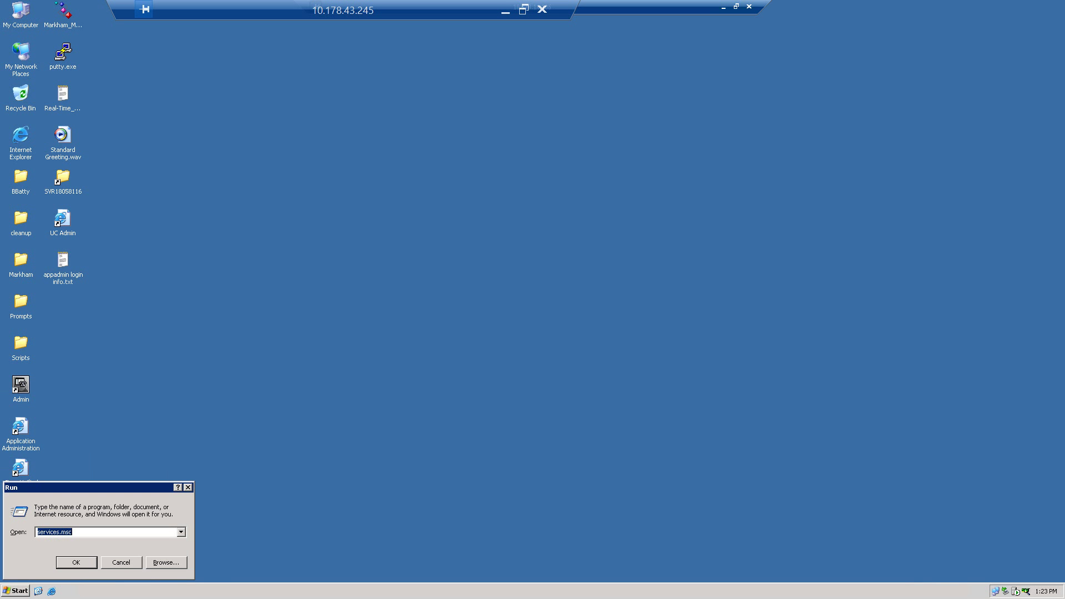
pyautogui.write('c:\\')
pyautogui.press('Return')
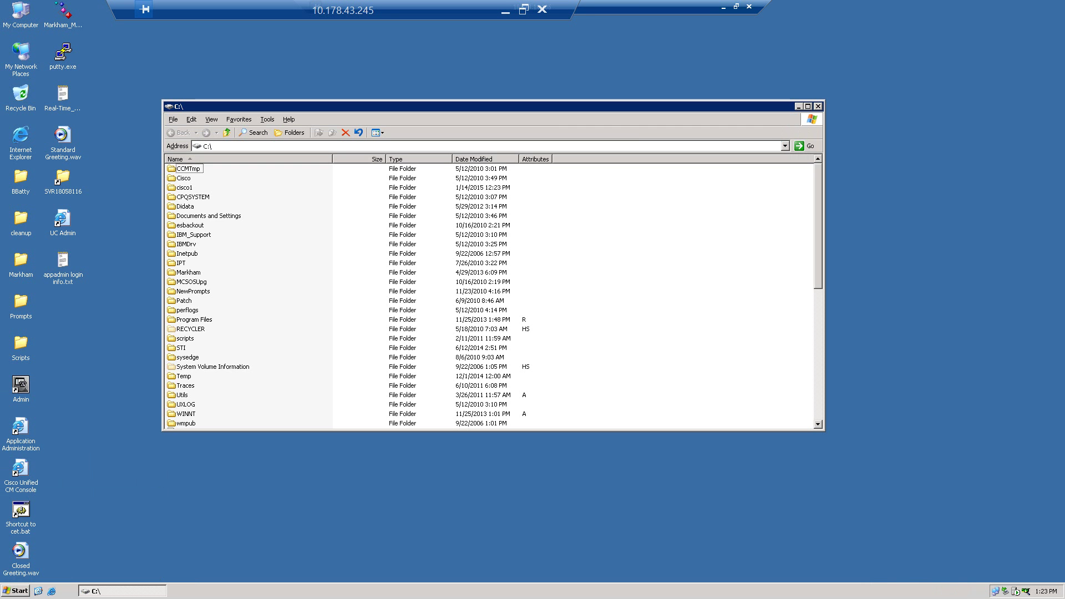
pyautogui.doubleClick(194, 319)
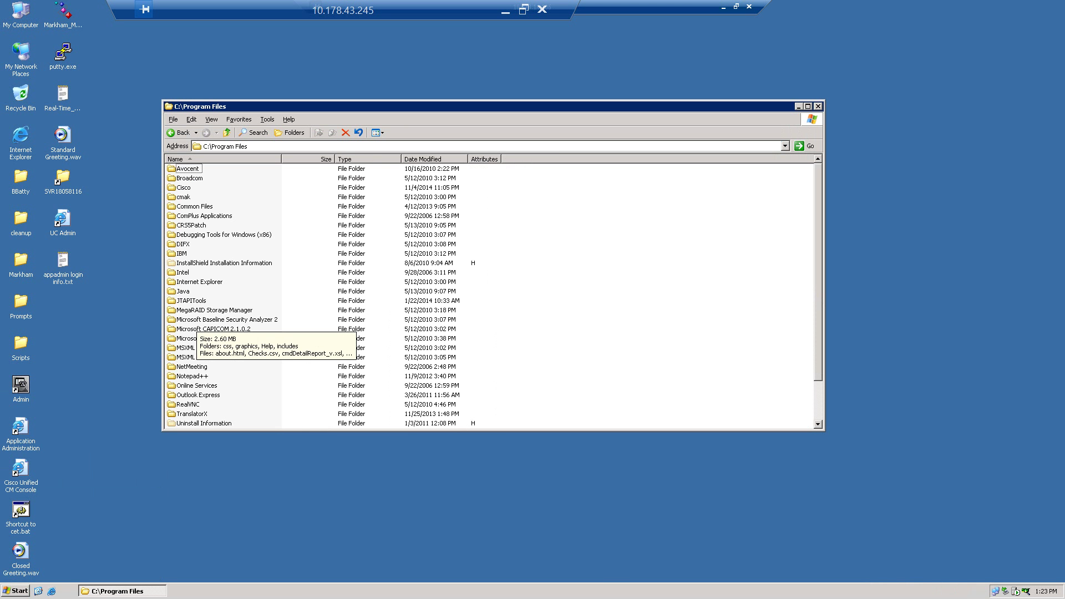
pyautogui.write('c')
pyautogui.press('Return')
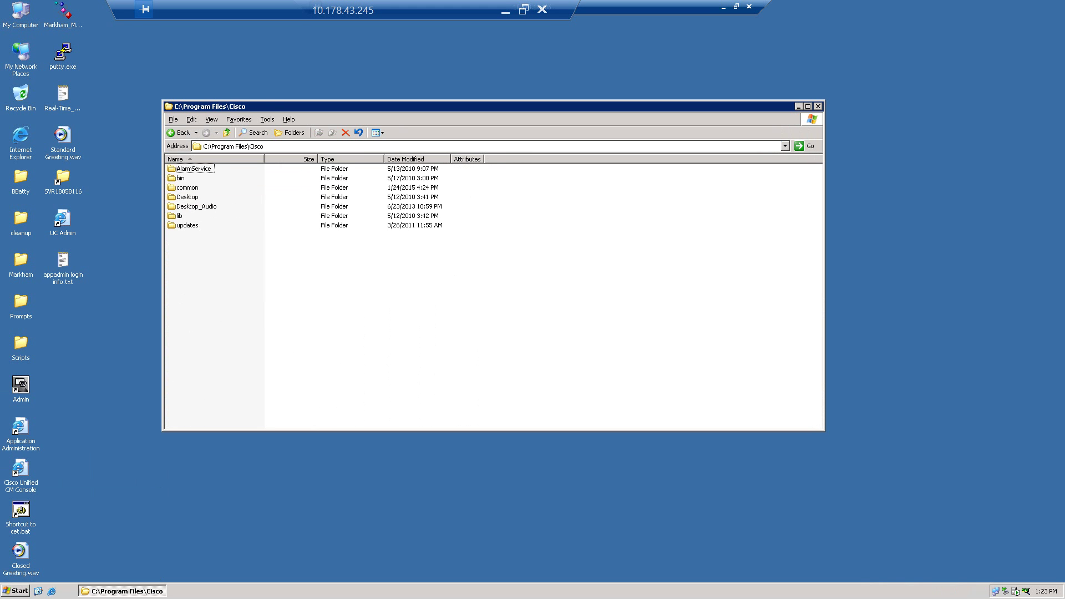
pyautogui.press('d')
pyautogui.press('Return')
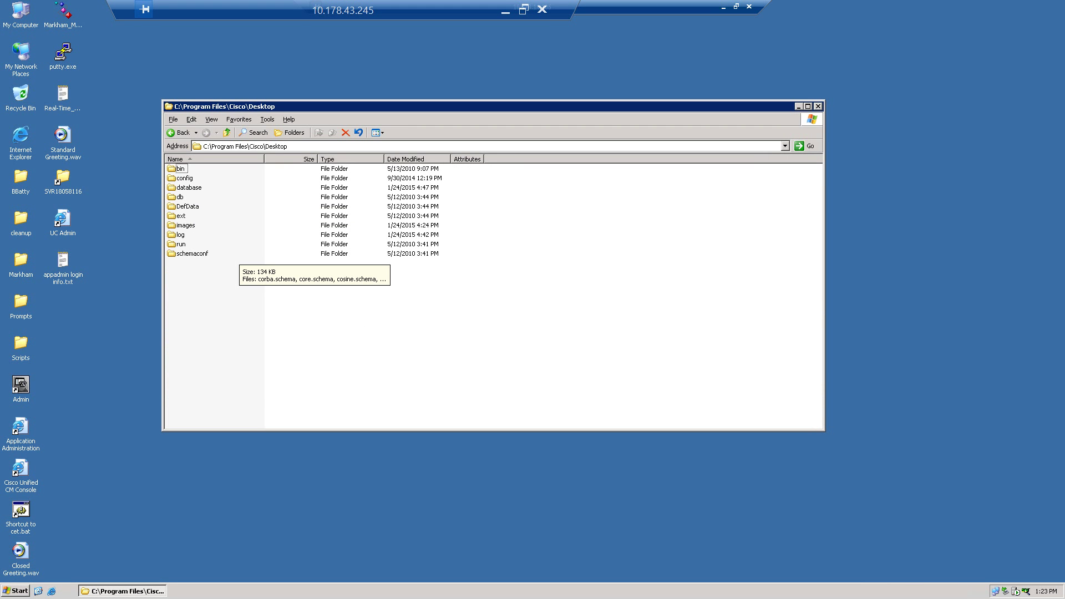
pyautogui.doubleClick(180, 168)
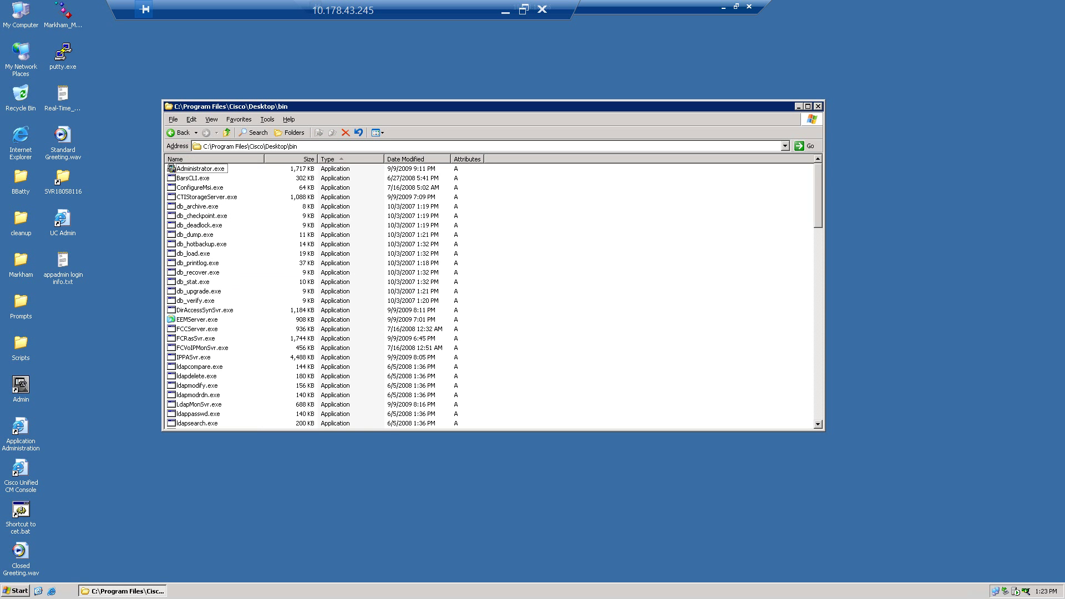
# Launch PostInstall.exe and set the CAD Directory Services addresses to 10.178.15.121 for primary and 10.178.15.122 for secondary
pyautogui.scroll(-9, 488, 294)
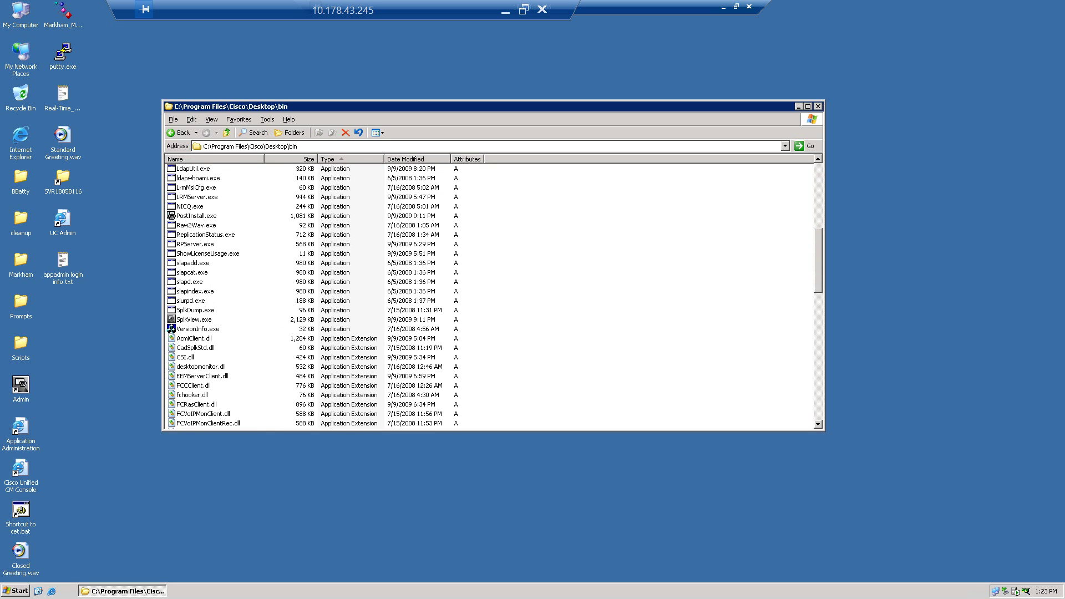
pyautogui.click(197, 215)
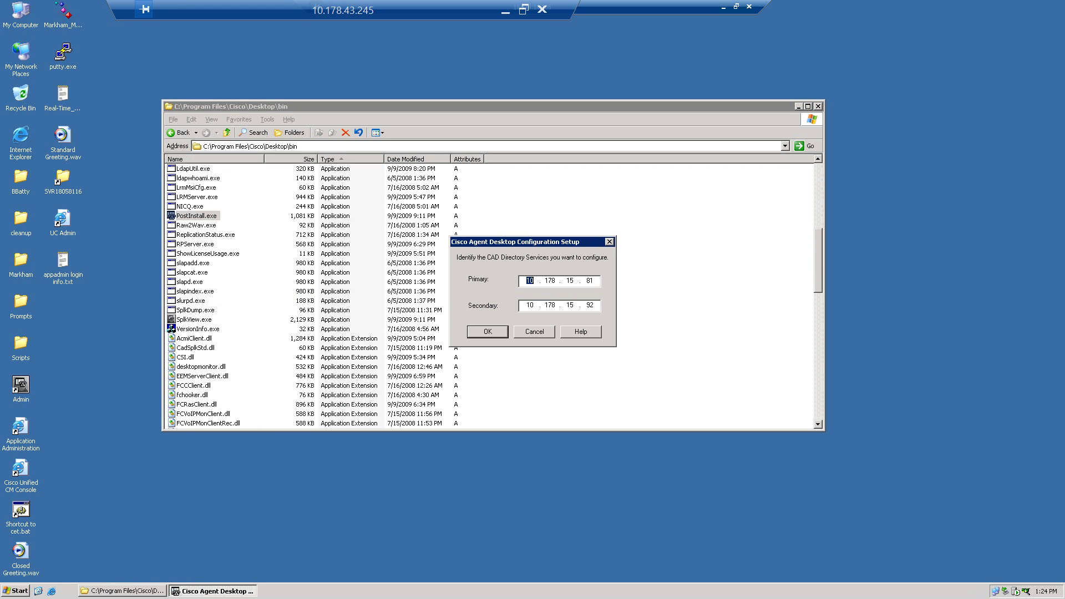
pyautogui.moveTo(594, 282); pyautogui.dragTo(589, 281)
pyautogui.press('BackSpace')
pyautogui.write('121')
pyautogui.click(591, 305)
pyautogui.press('BackSpace')
pyautogui.press('BackSpace')
pyautogui.write('122')
pyautogui.press('Tab')
pyautogui.press('Return')
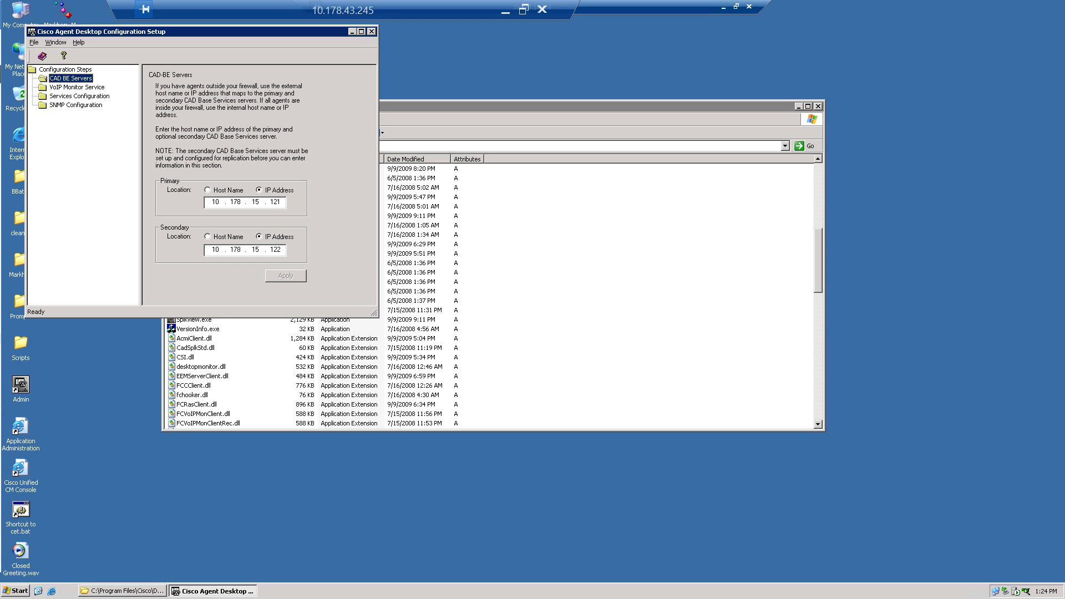
# Review the VoIP Monitor Service adapter address, the Services Configuration and the SNMP Configuration in the Agent Desktop setup
pyautogui.click(76, 87)
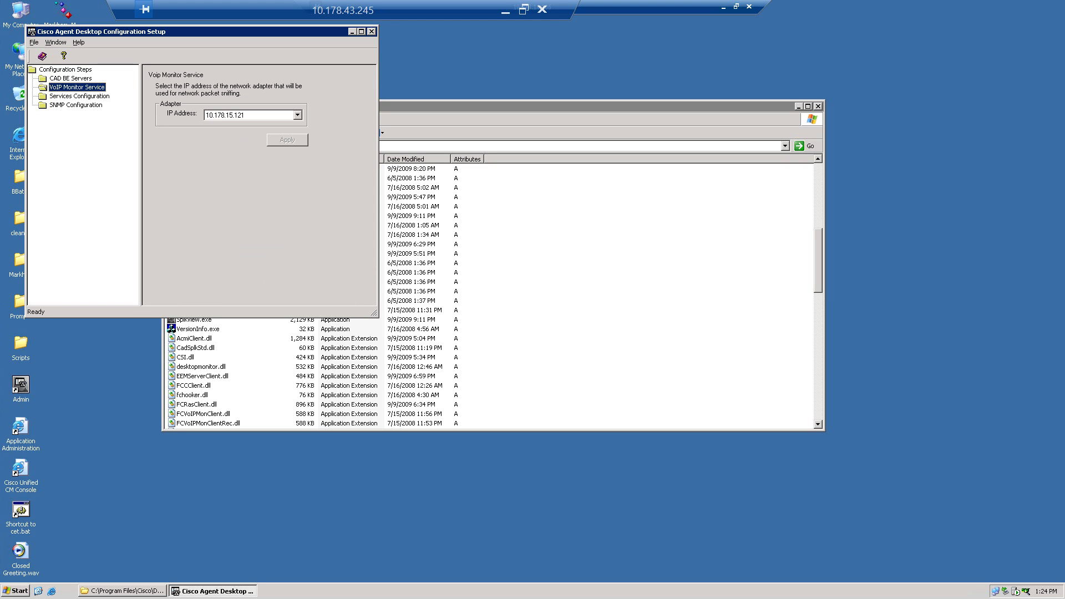
pyautogui.click(298, 115)
pyautogui.click(298, 115)
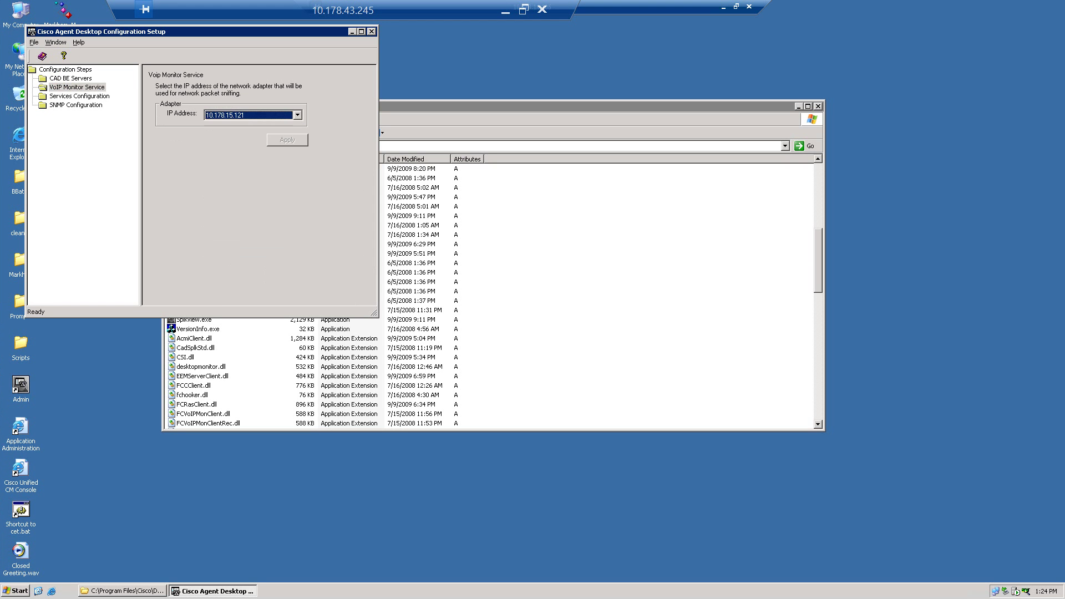
pyautogui.click(79, 96)
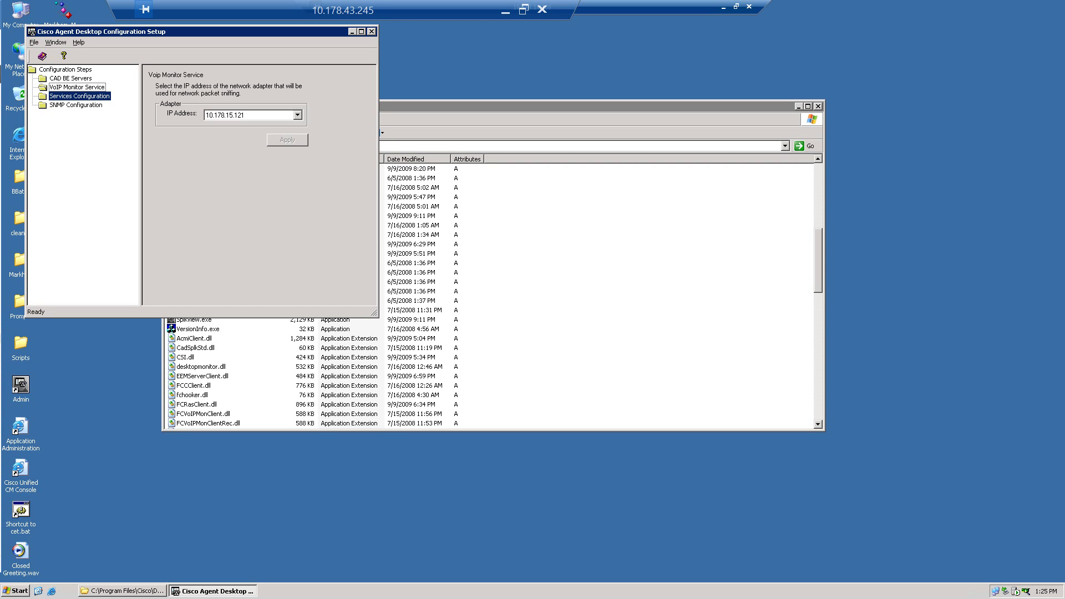
pyautogui.click(76, 105)
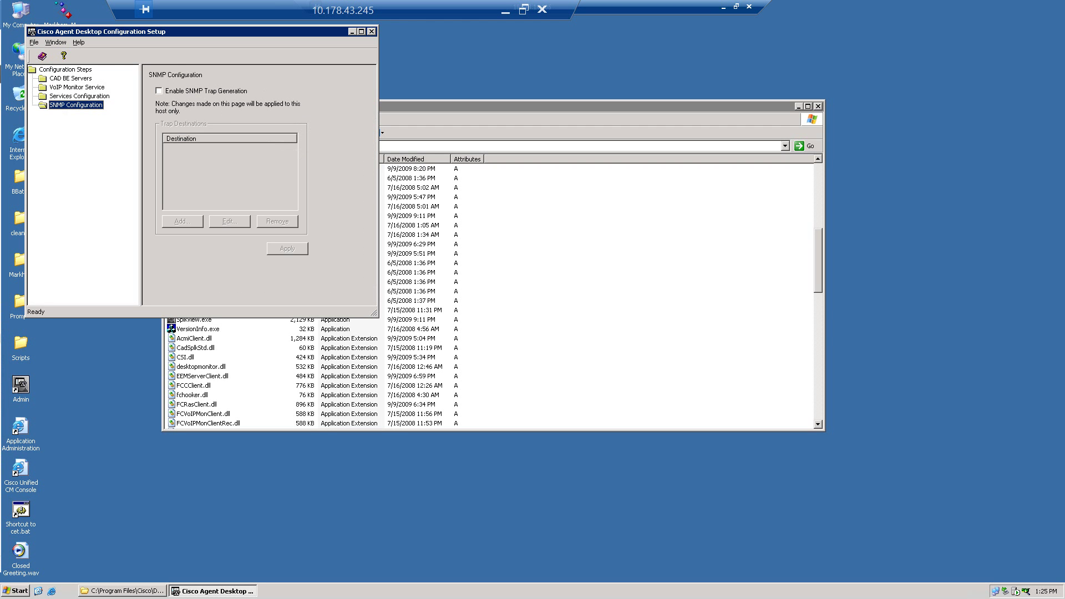
# Reset the client installs, acknowledge the message, and close the Cisco Agent Desktop Configuration Setup
pyautogui.click(33, 42)
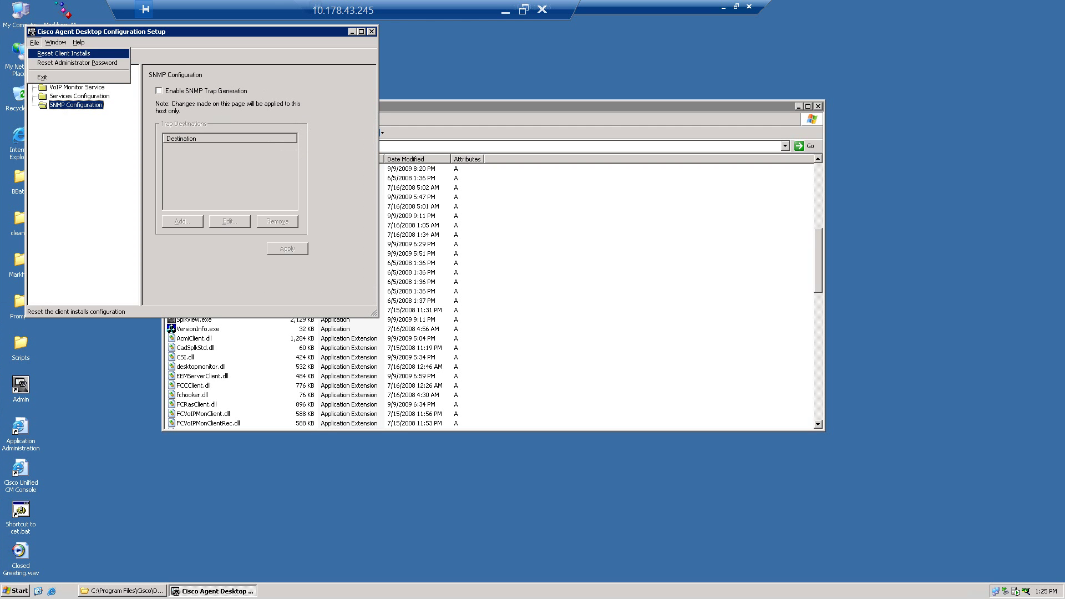
pyautogui.press('Return')
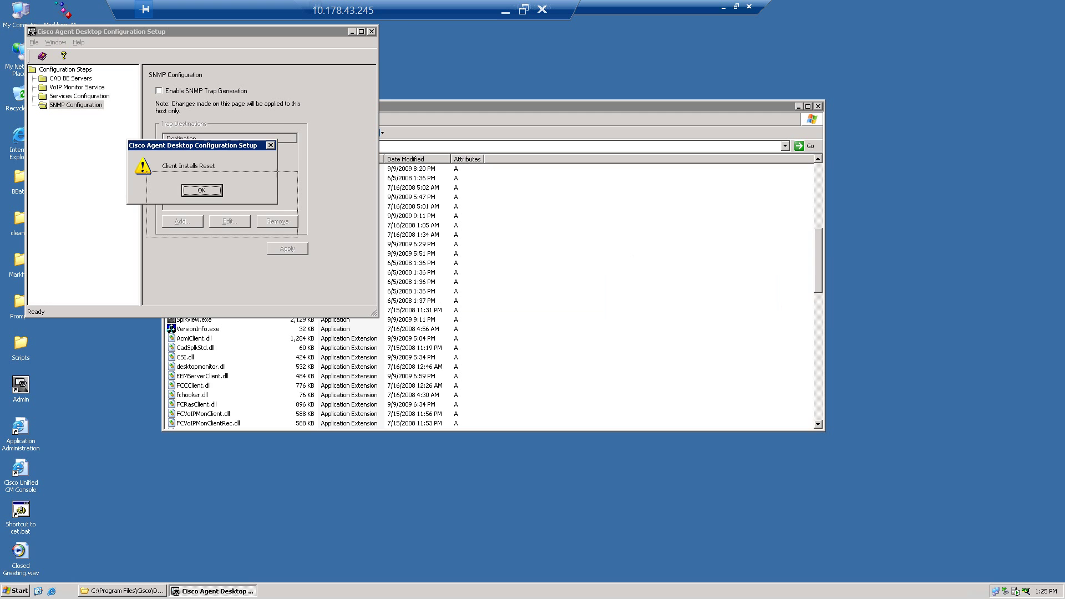
pyautogui.moveTo(193, 146); pyautogui.dragTo(227, 207)
pyautogui.press('Return')
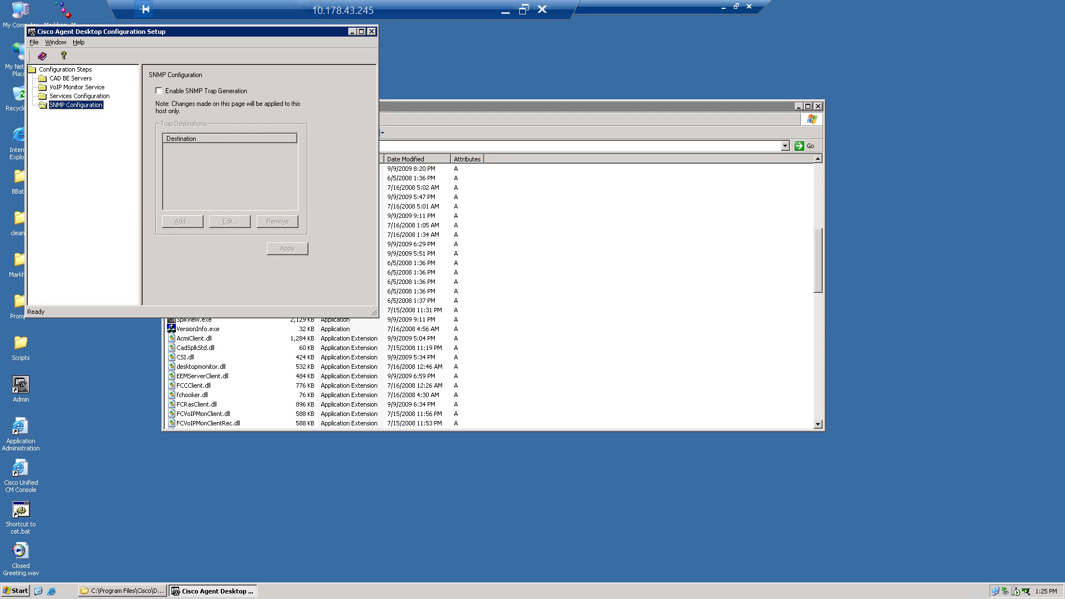
pyautogui.hotkey('alt', 'F4')
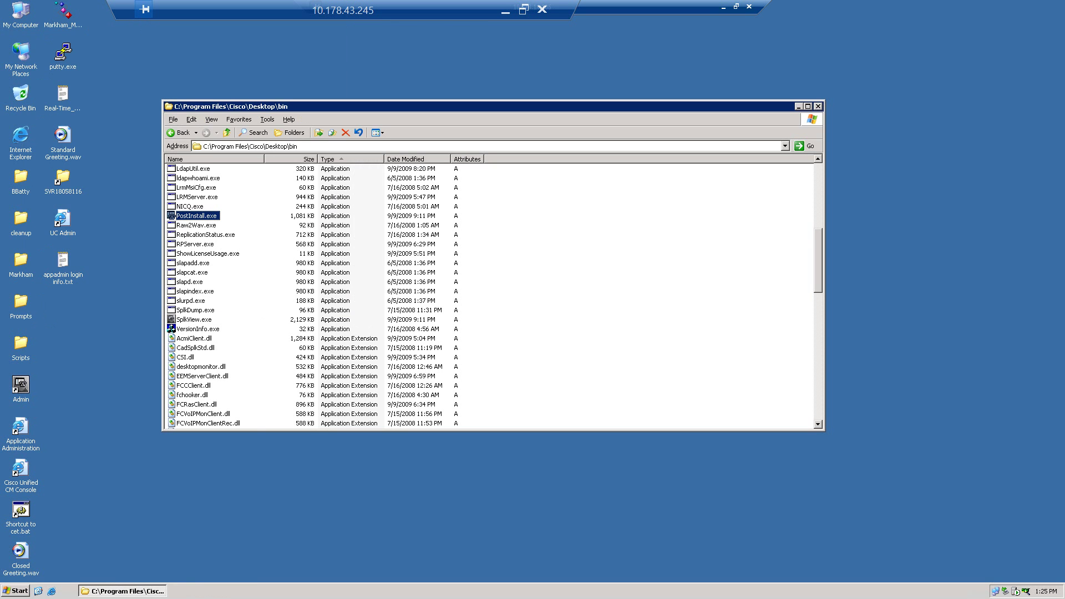
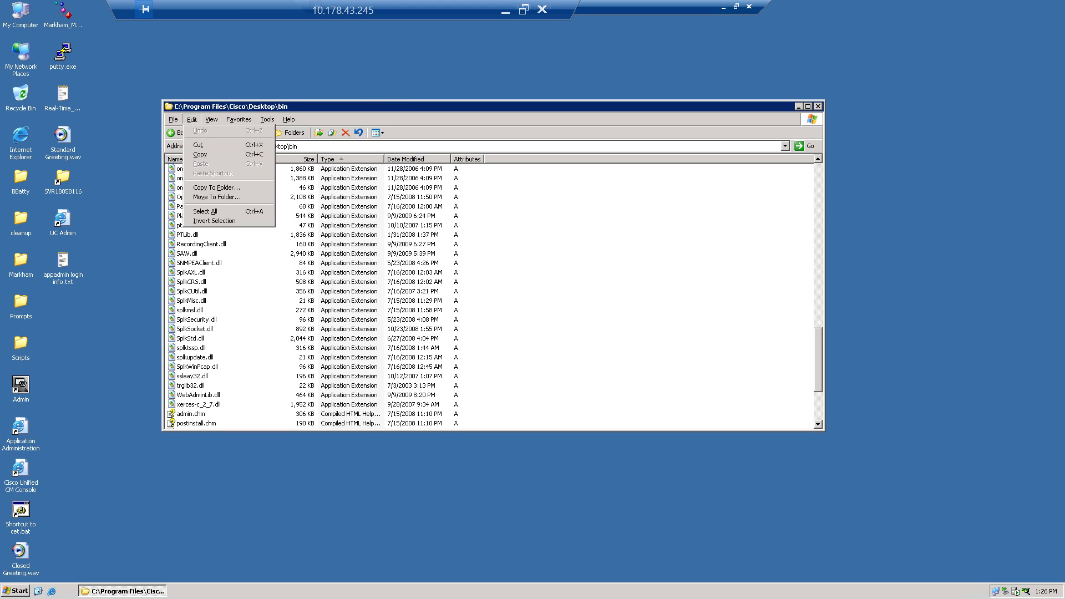
# Sort the bin folder's files by name and open slapd.conf for editing in Notepad++
pyautogui.moveTo(268, 120)
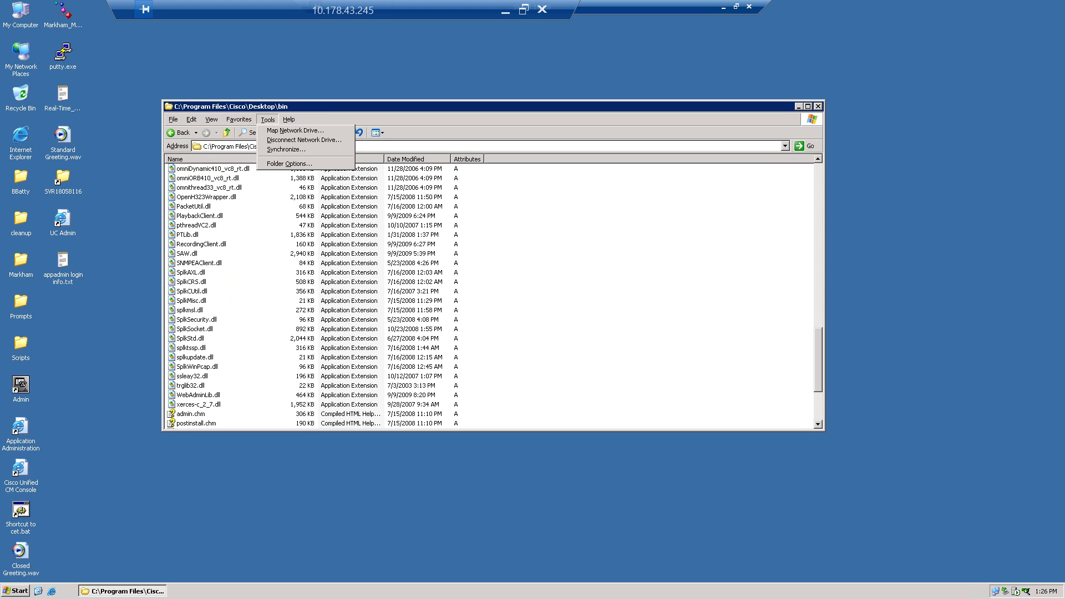
pyautogui.click(268, 120)
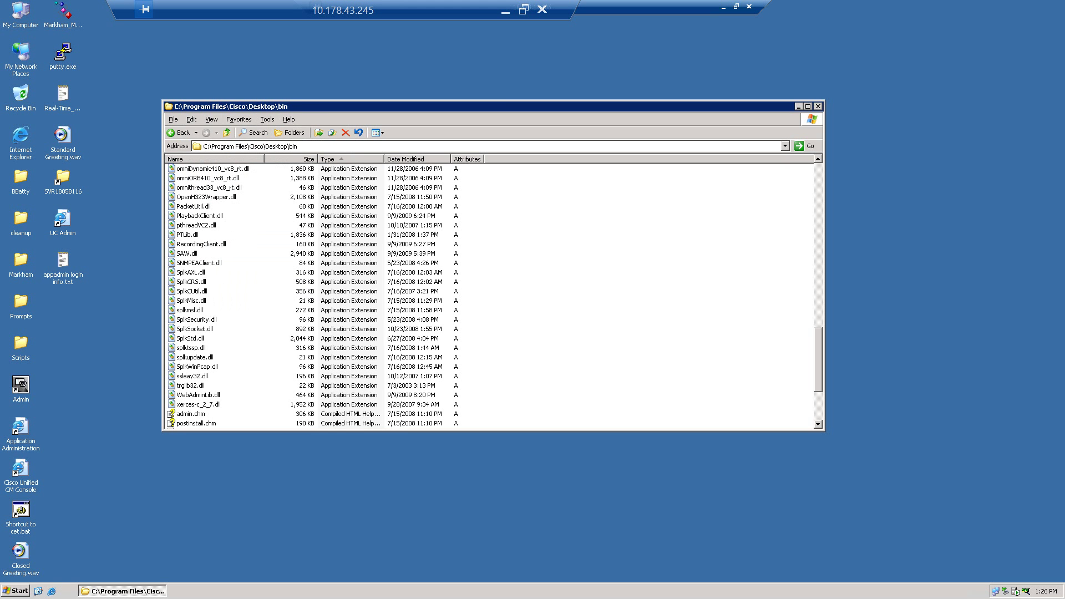
pyautogui.click(214, 159)
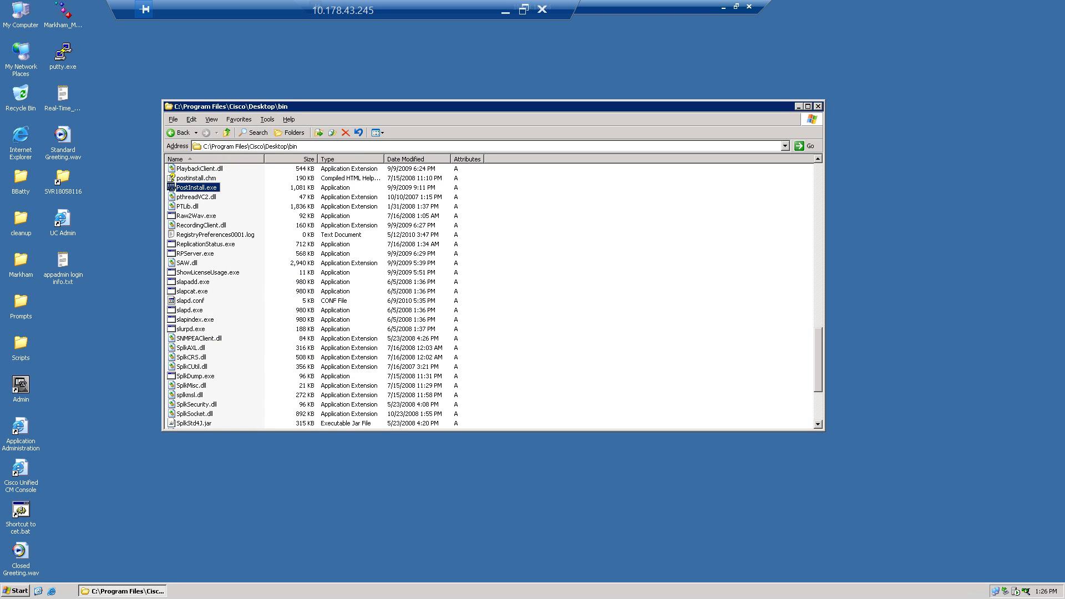
pyautogui.click(191, 300)
pyautogui.rightClick(196, 301)
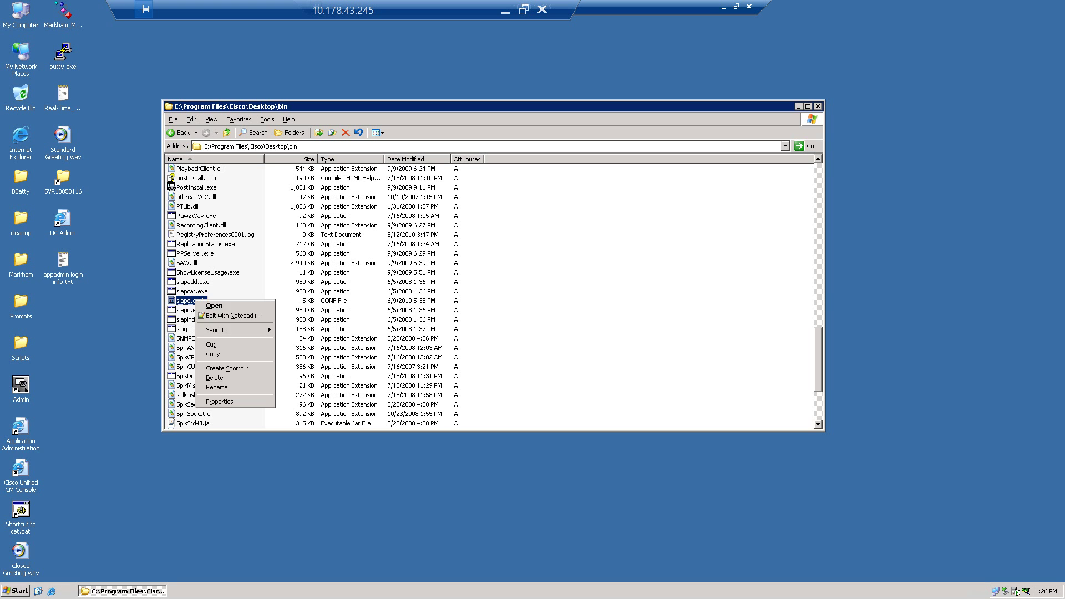
pyautogui.click(232, 316)
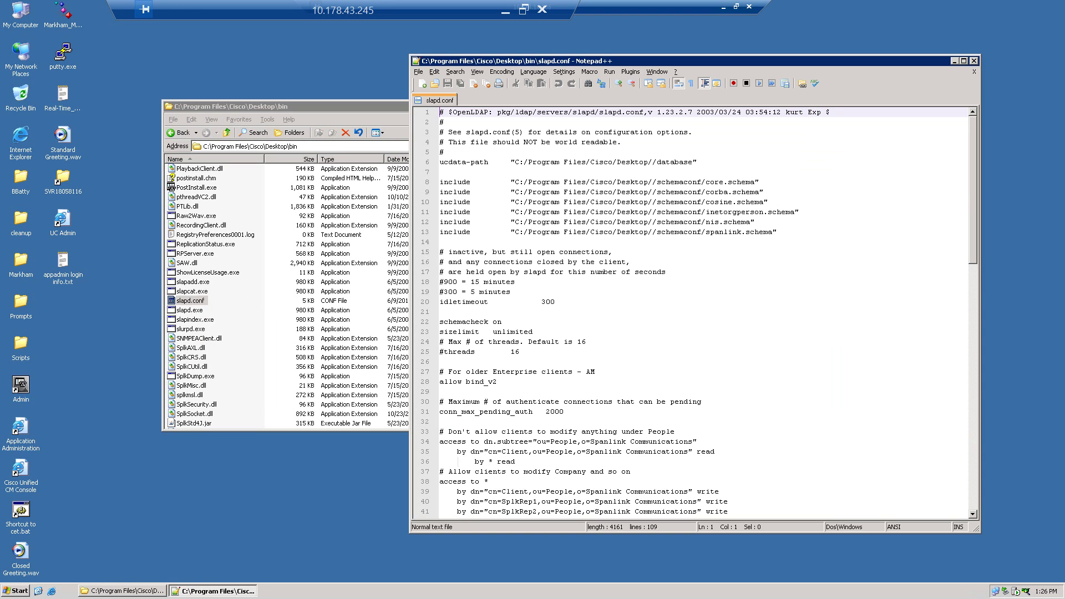
# Search slapd.conf for "replica host" and set the uncommented replica host's IP address to 10.178.15.122
pyautogui.hotkey('ctrl', 'f')
pyautogui.write('replica')
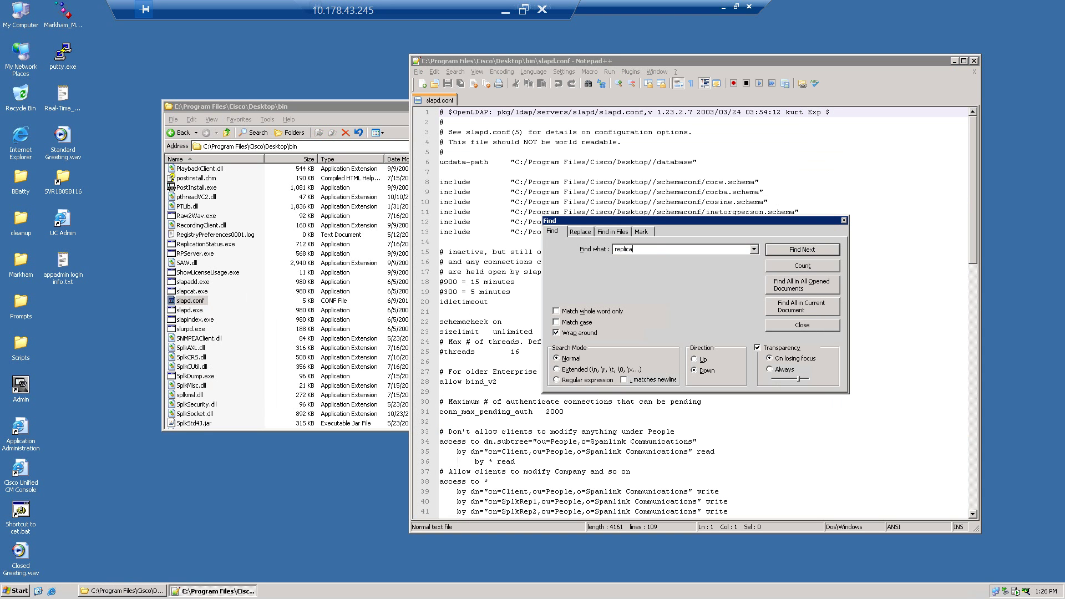
pyautogui.write(' host')
pyautogui.press('Return')
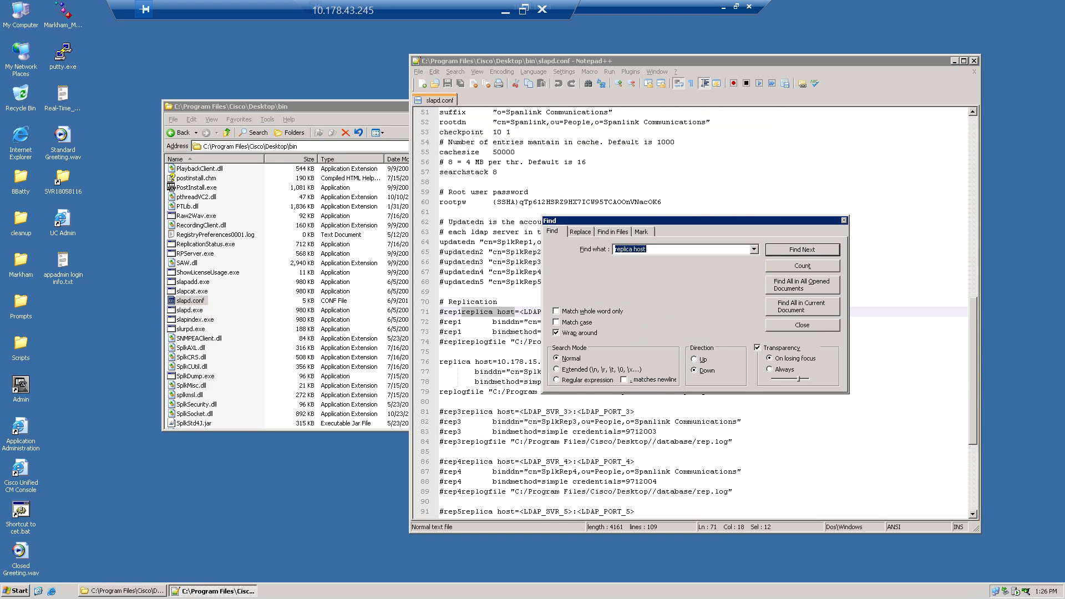
pyautogui.press('Escape')
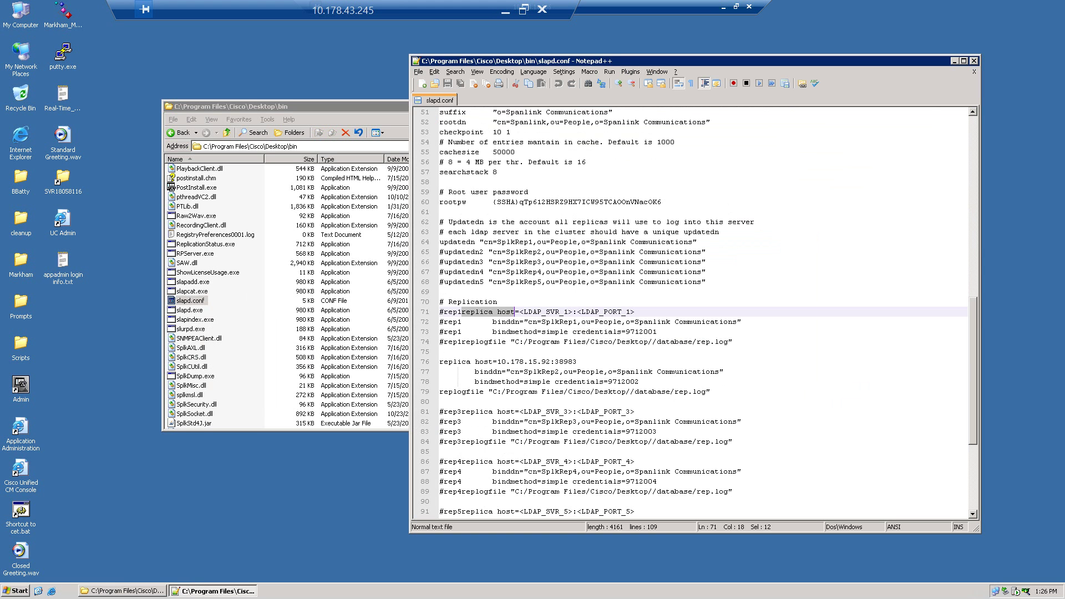
pyautogui.click(550, 362)
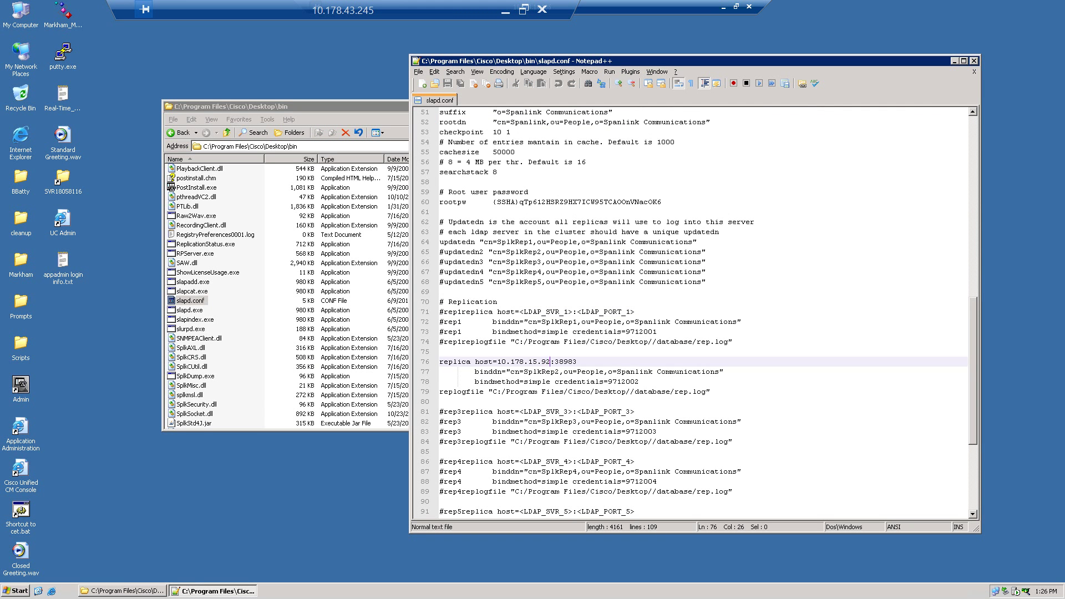
pyautogui.press('BackSpace')
pyautogui.press('BackSpace')
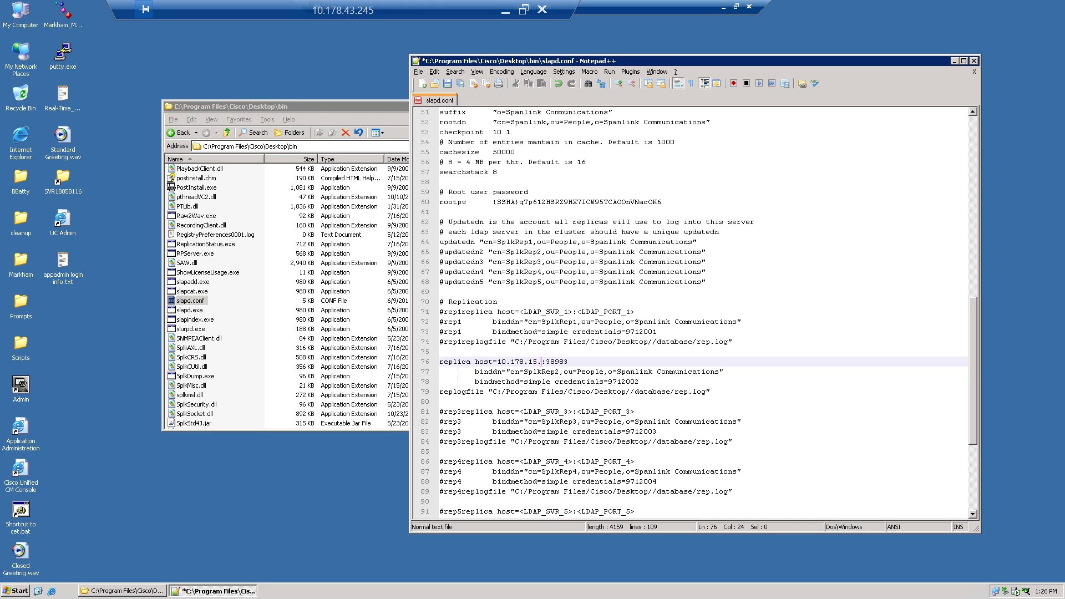
pyautogui.write('122')
# Search for "replica host" again and cycle through its other occurrences in slapd.conf to check their addresses
pyautogui.click(456, 71)
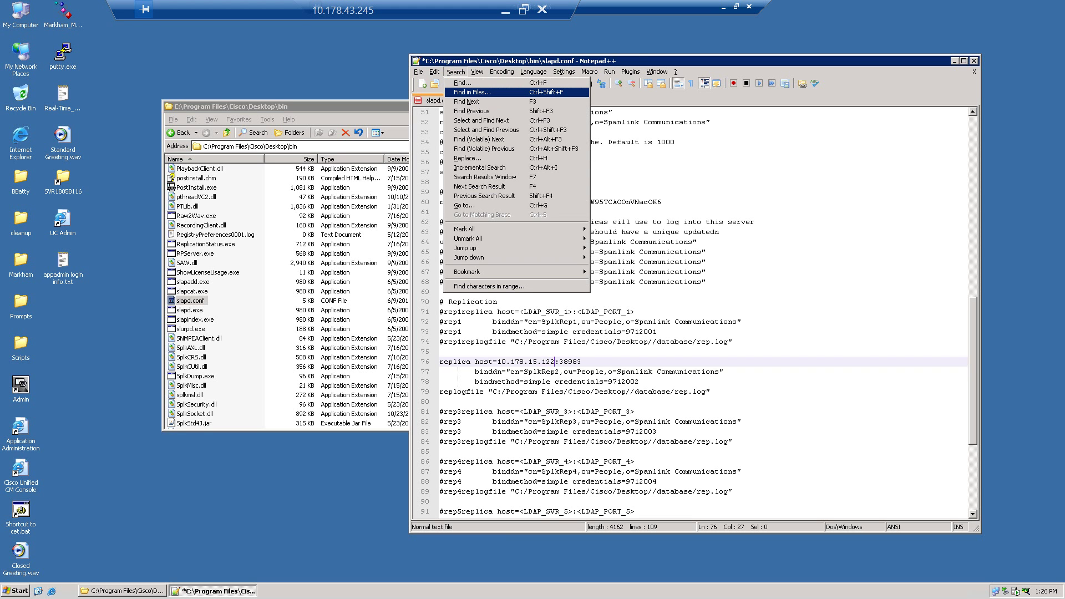
pyautogui.click(462, 83)
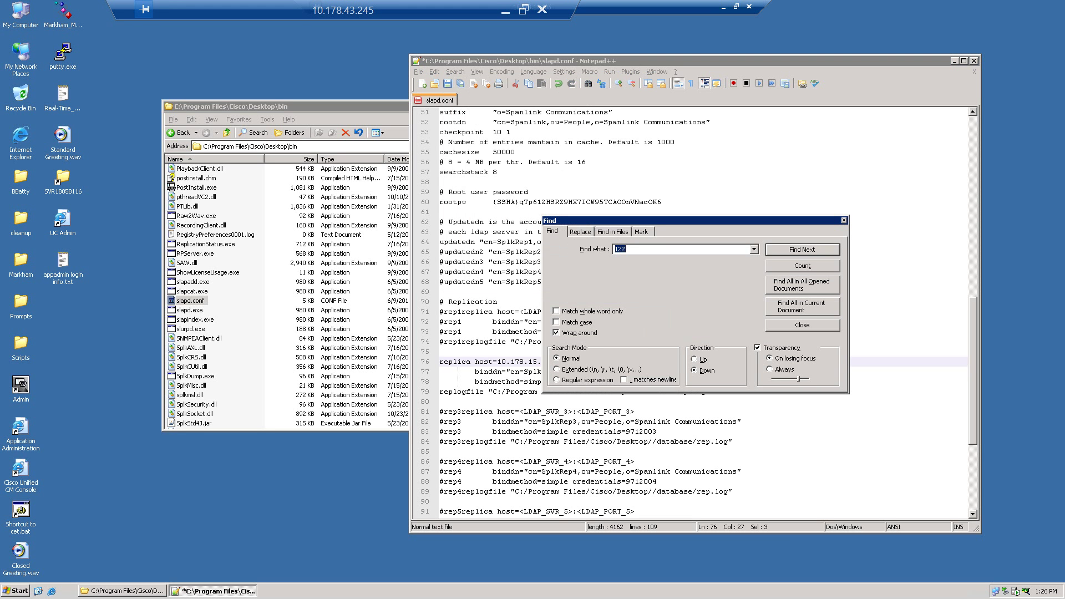
pyautogui.write('replica host')
pyautogui.press('Return')
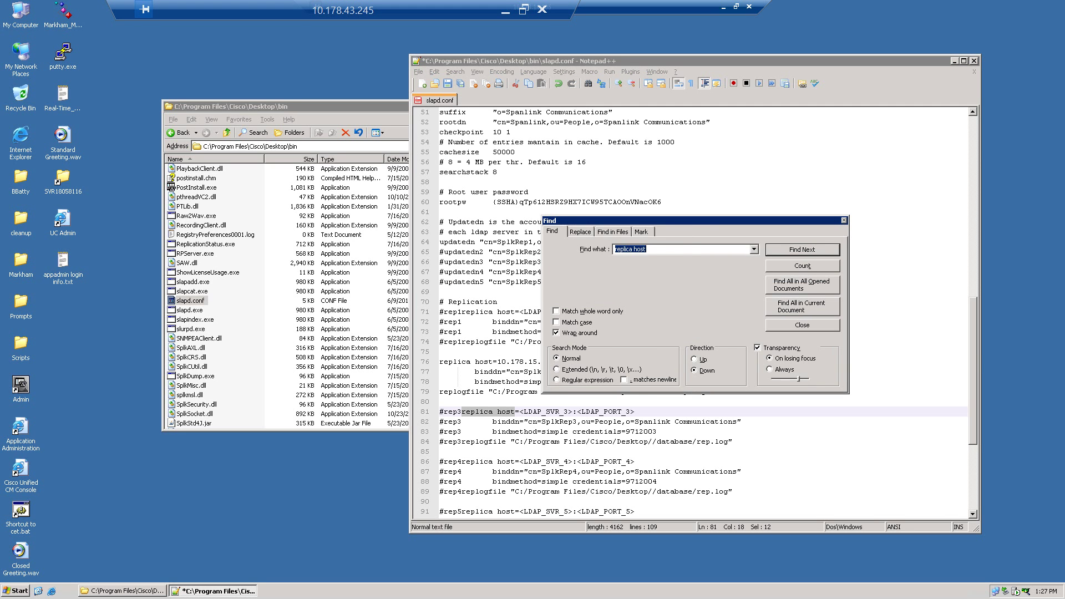
pyautogui.moveTo(693, 221); pyautogui.dragTo(845, 185)
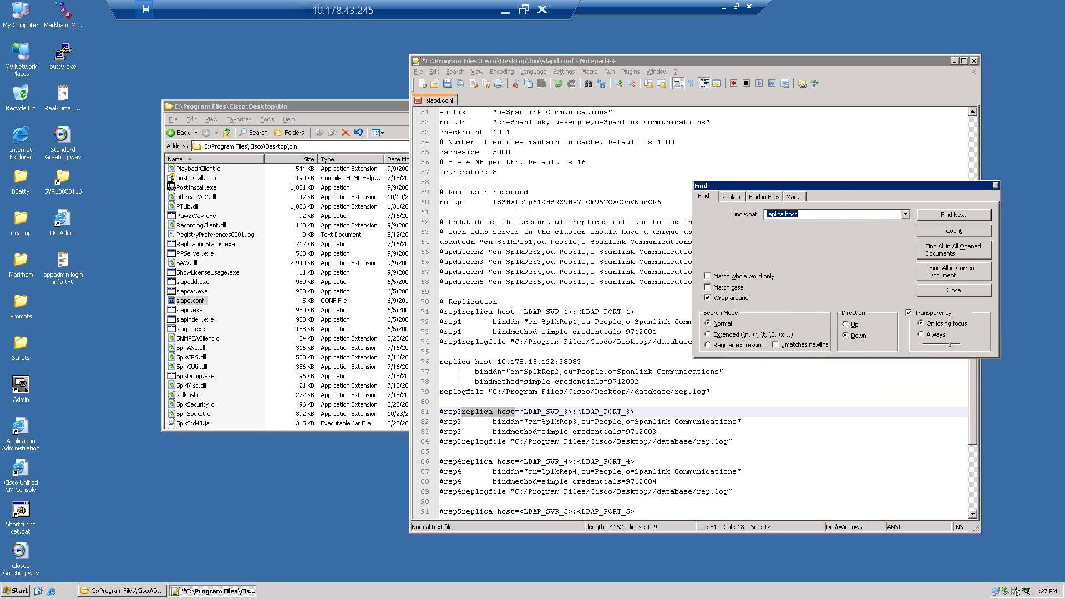
pyautogui.press('Return')
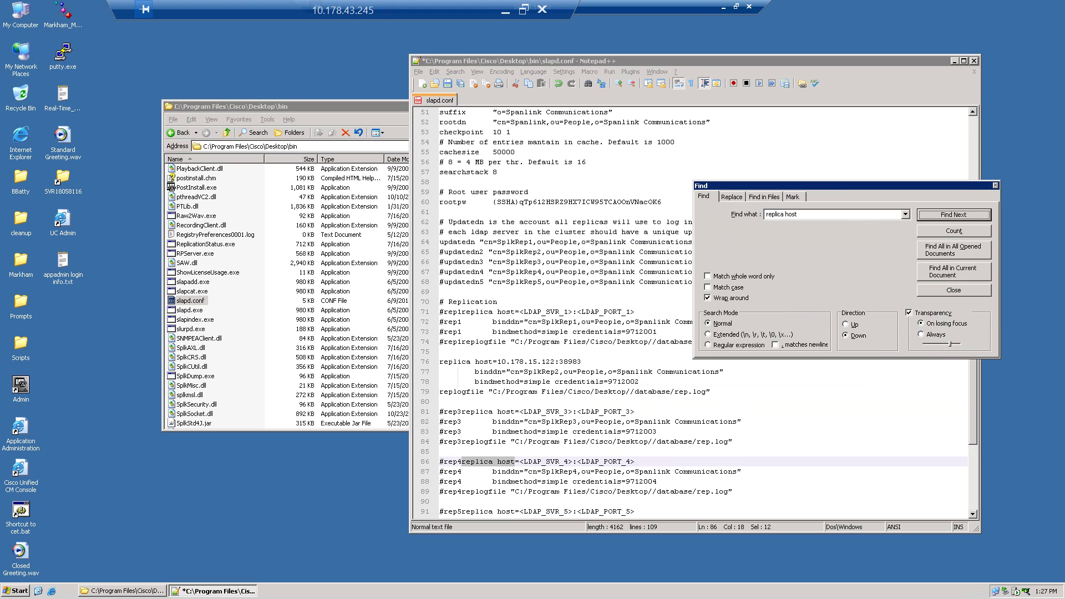
pyautogui.press('Return')
pyautogui.press('Return')
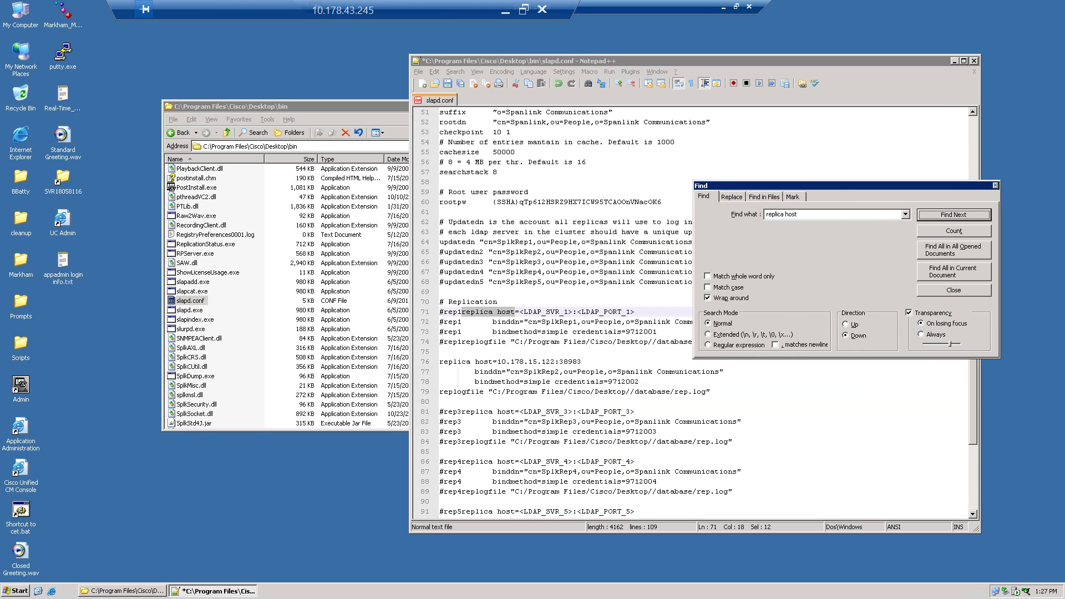
# Search slapd.conf for remaining old addresses ending in .91 and .92, then close the search
pyautogui.moveTo(799, 215); pyautogui.dragTo(765, 215)
pyautogui.write('.91')
pyautogui.press('Return')
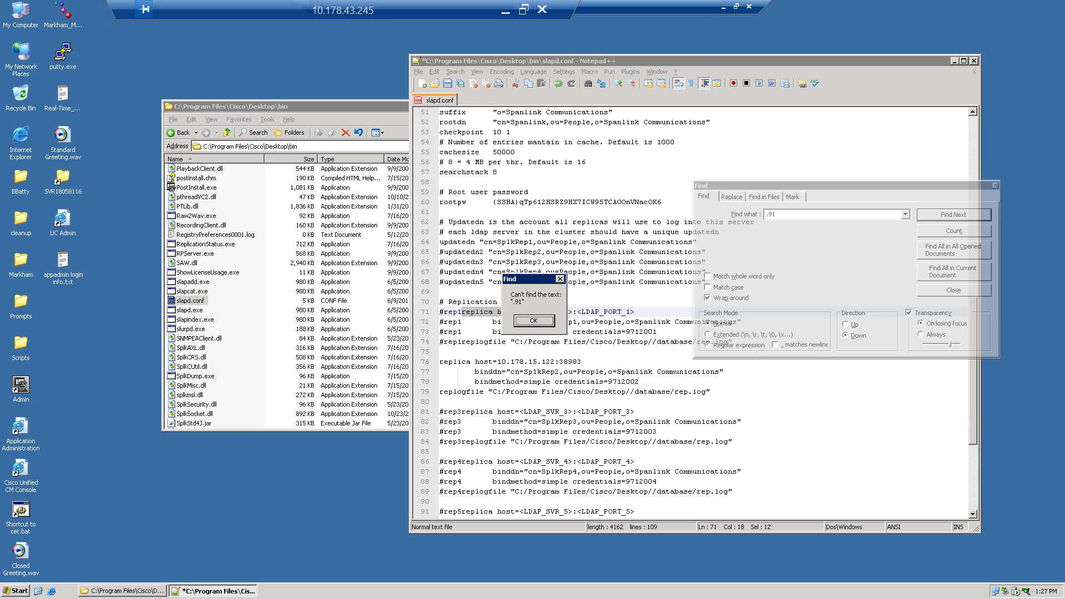
pyautogui.press('Return')
pyautogui.write('.92')
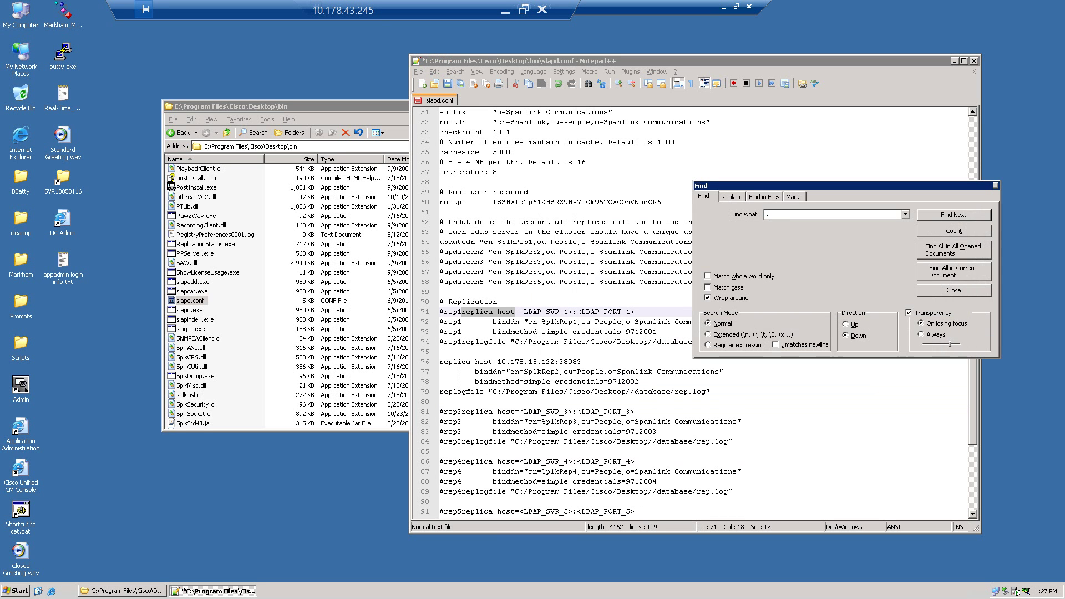
pyautogui.press('Return')
pyautogui.press('Return')
pyautogui.click(953, 290)
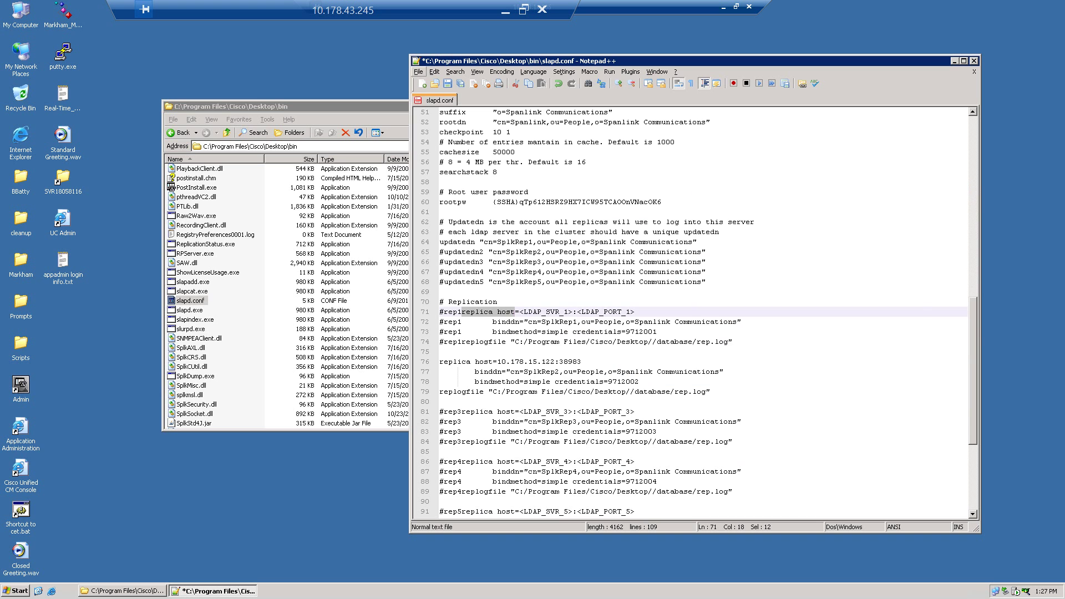
# Save slapd.conf, then close the text editor and the bin folder window
pyautogui.click(419, 72)
pyautogui.press('Down')
pyautogui.press('Down')
pyautogui.press('Down')
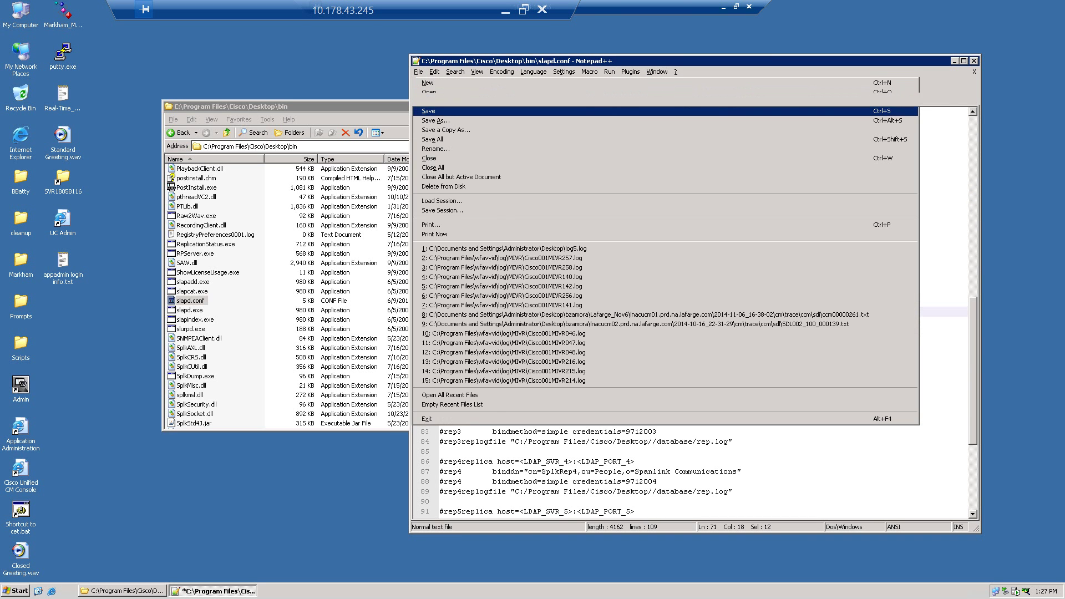
pyautogui.press('Return')
pyautogui.hotkey('alt', 'F4')
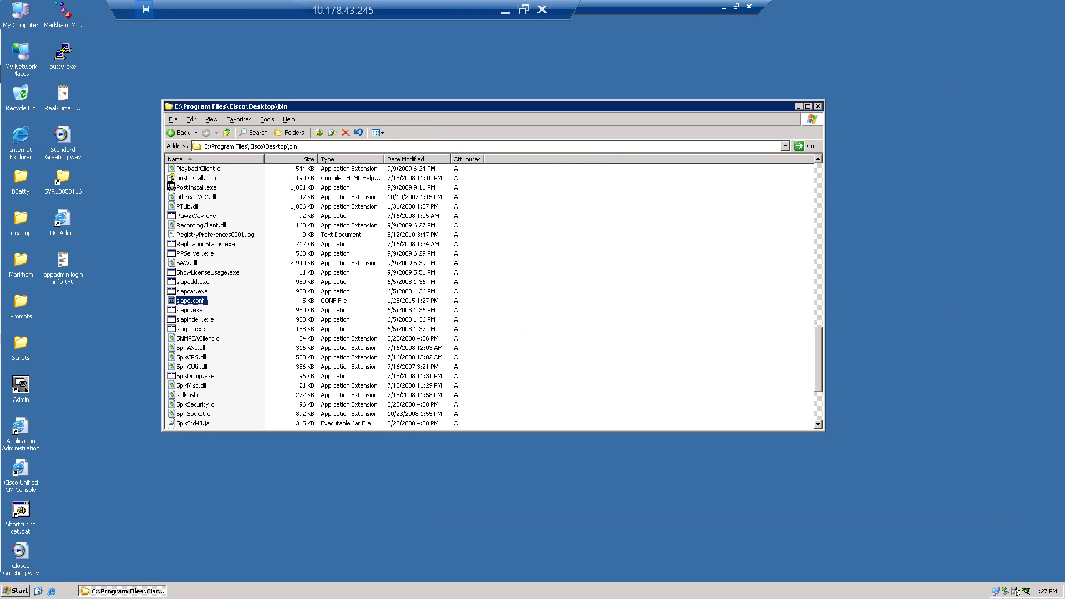
pyautogui.hotkey('alt', 'F4')
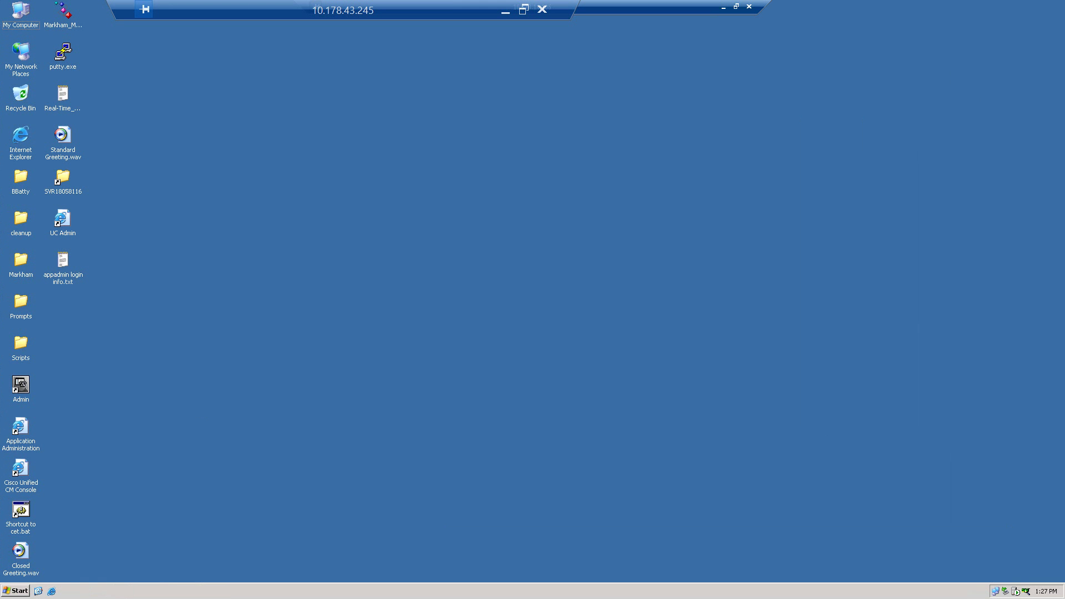